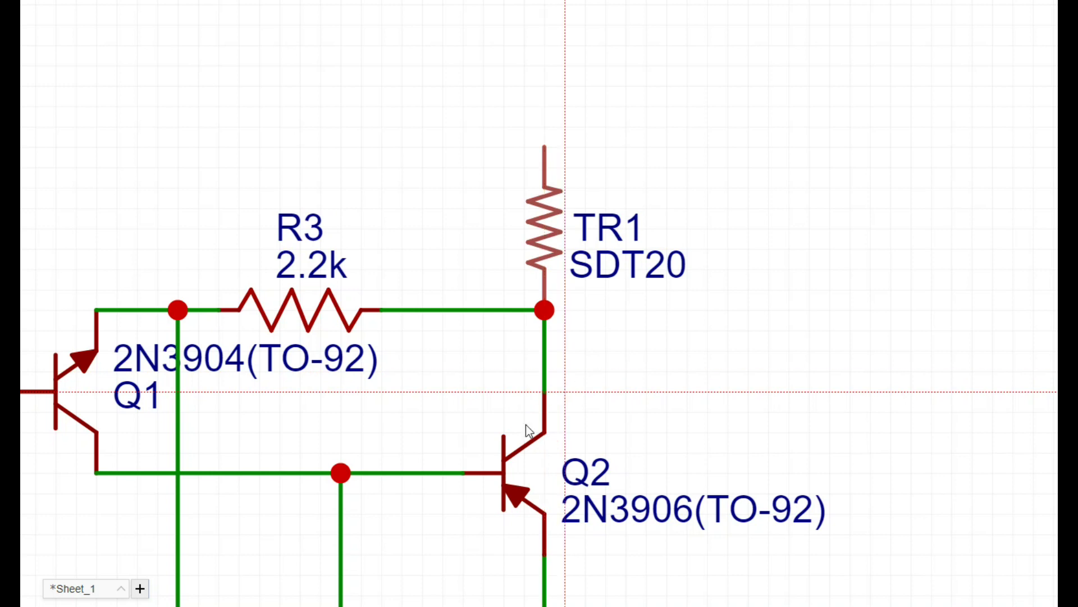
Paste transistor Q3 above TR1 and wire R5's bottom pin to R6.
right_click(709, 382)
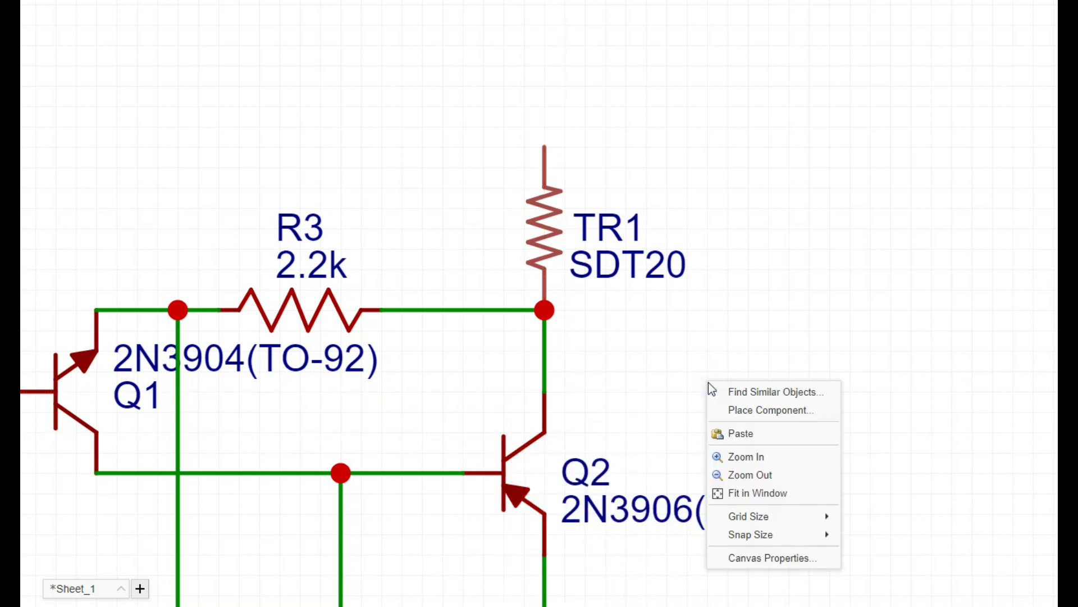
click(739, 433)
click(691, 165)
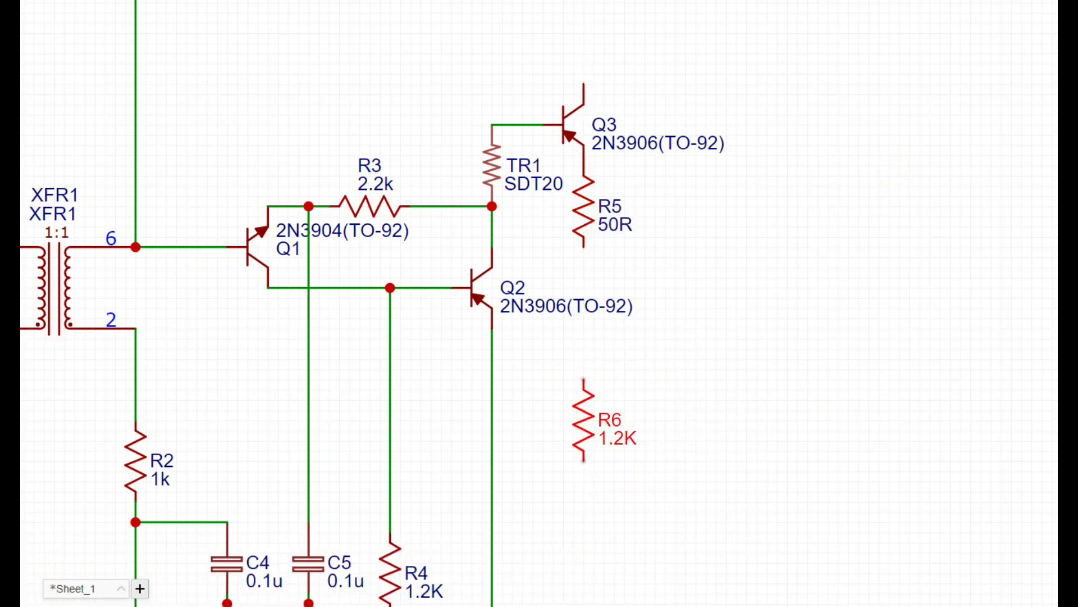
key(w)
click(584, 247)
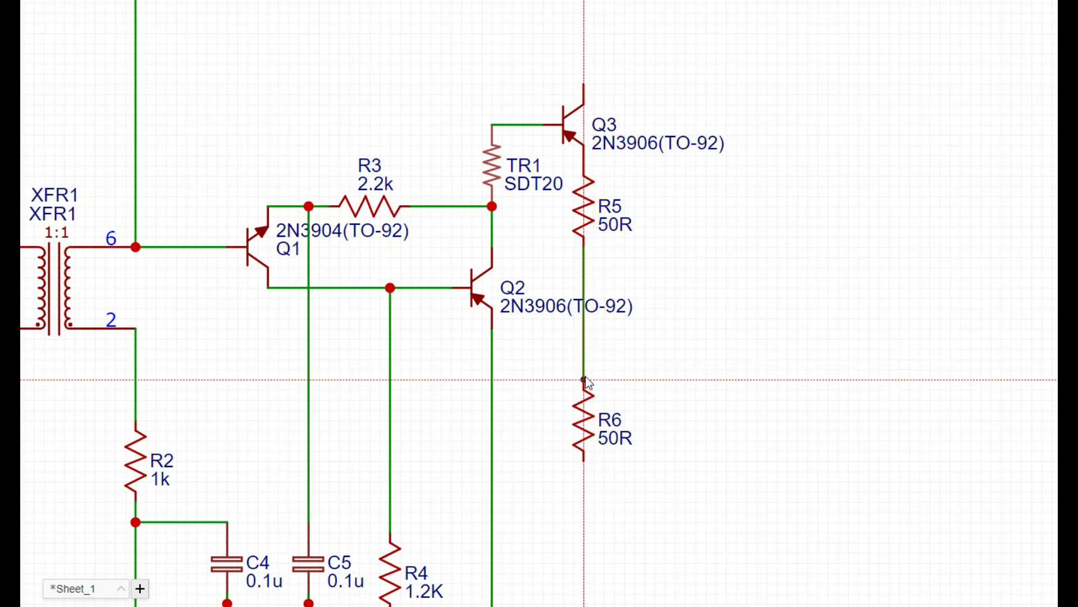
click(584, 379)
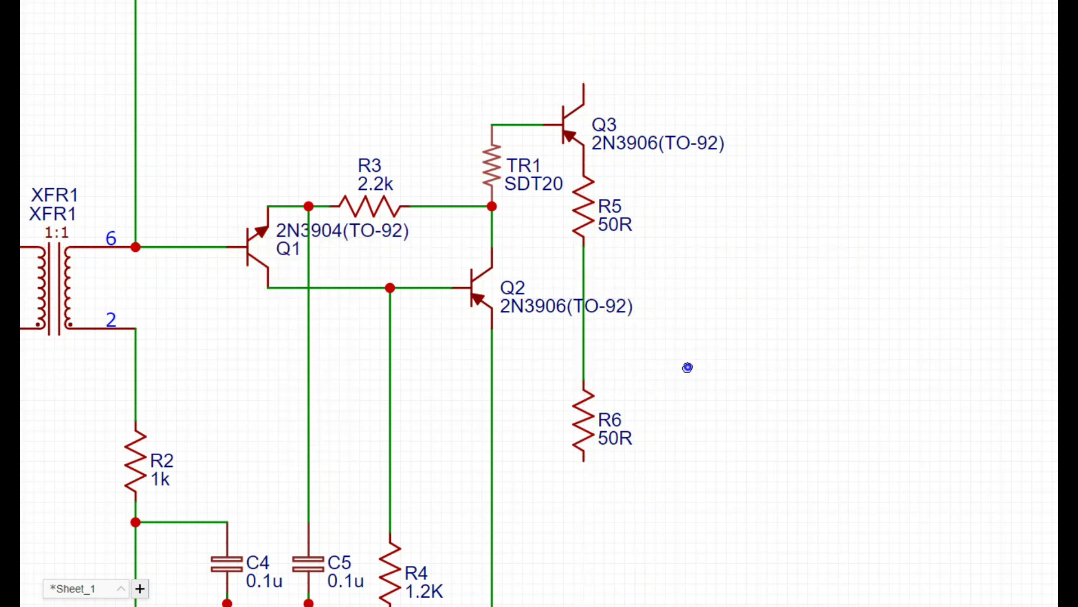
Place 2N3904 transistor Q4 below R6 and connect its base to Q2's collector.
right_click(688, 368)
click(733, 419)
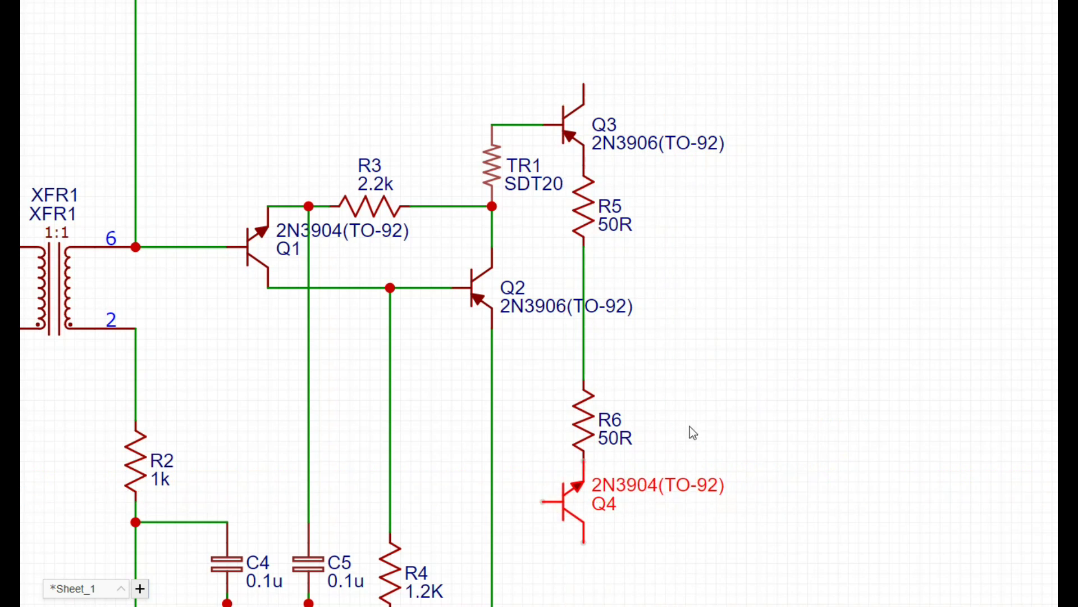
click(617, 466)
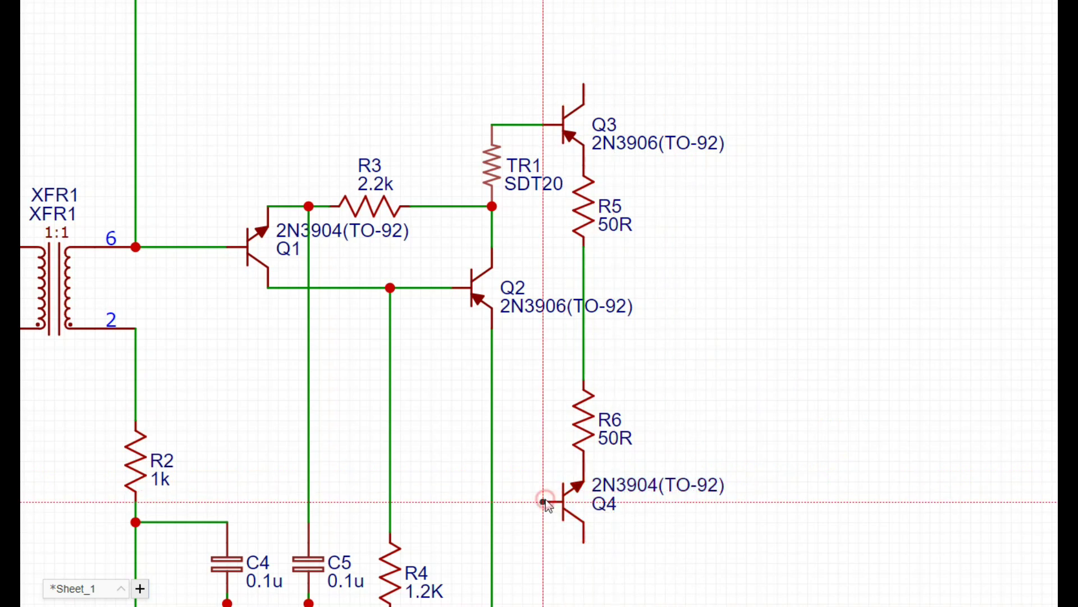
click(545, 501)
click(492, 501)
scroll(732, 466, down, 2)
Wire Q4's emitter to the ground line and Q3's collector to VCC.
scroll(898, 494, down, 3)
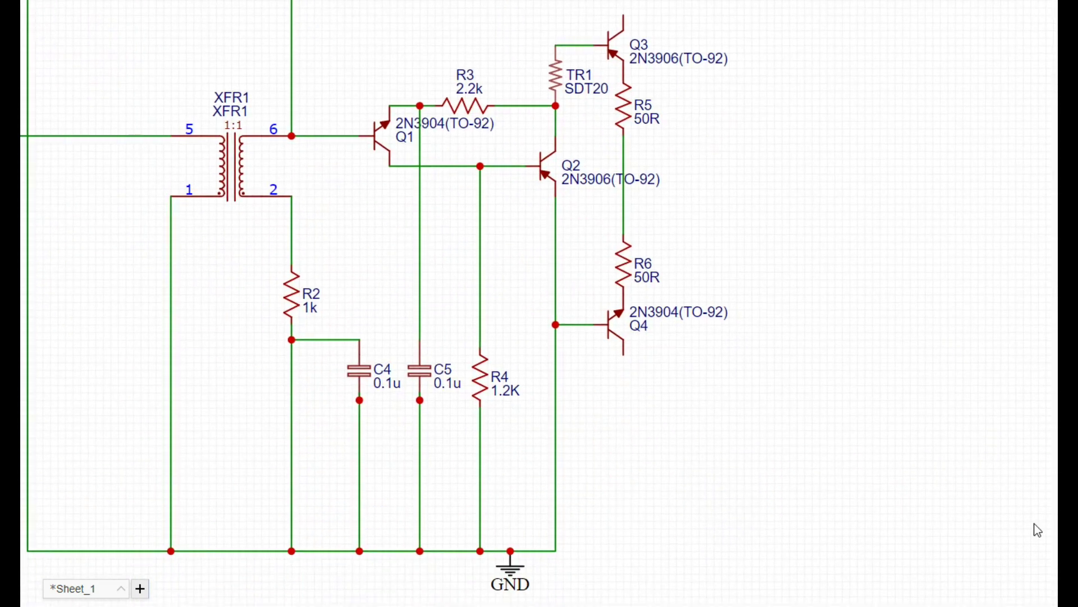
click(623, 355)
click(556, 550)
click(685, 475)
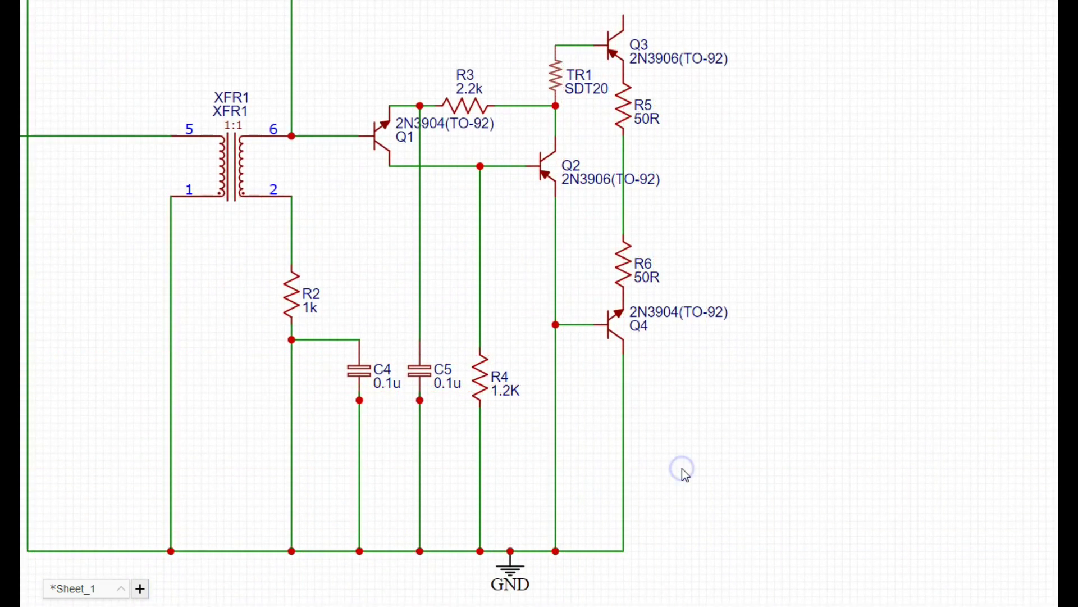
scroll(681, 349, down, 2)
click(572, 236)
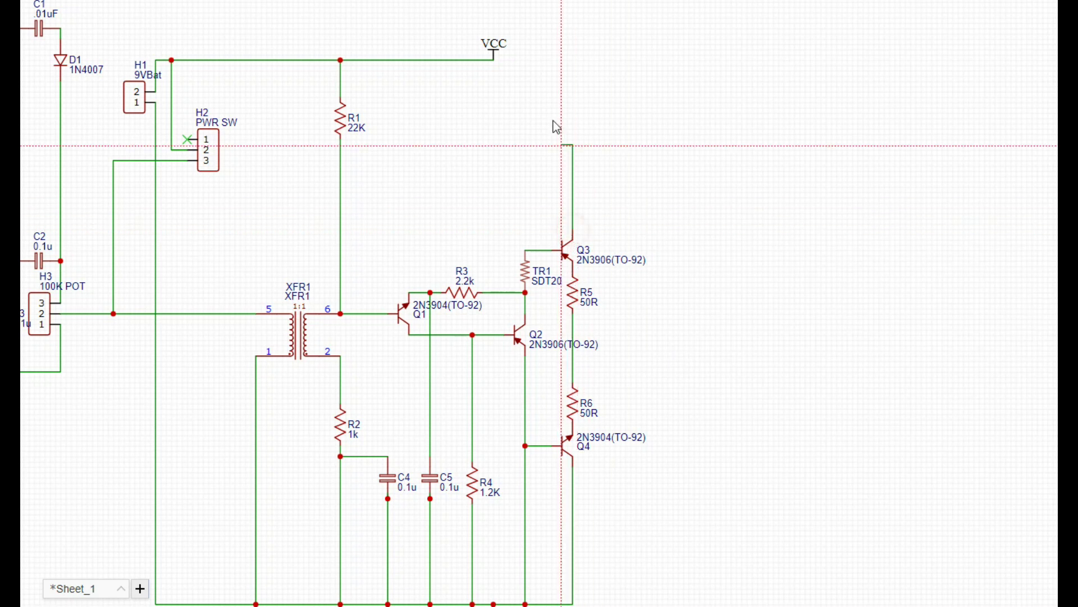
click(494, 60)
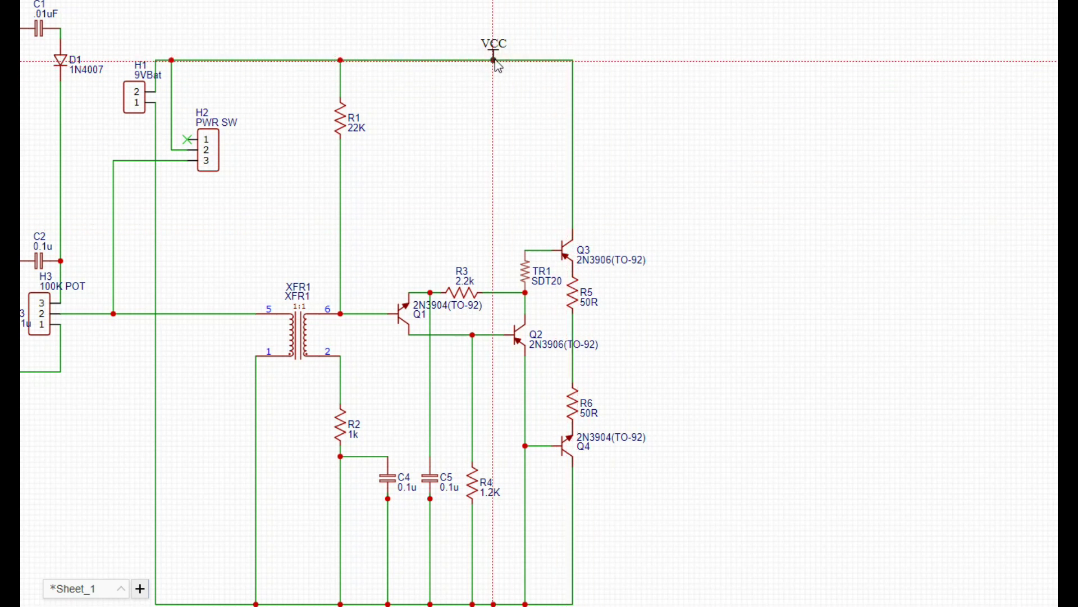
Copy R5 as new resistor R7 below VCC with value 220R.
key(Escape)
click(573, 292)
key(ctrl+c)
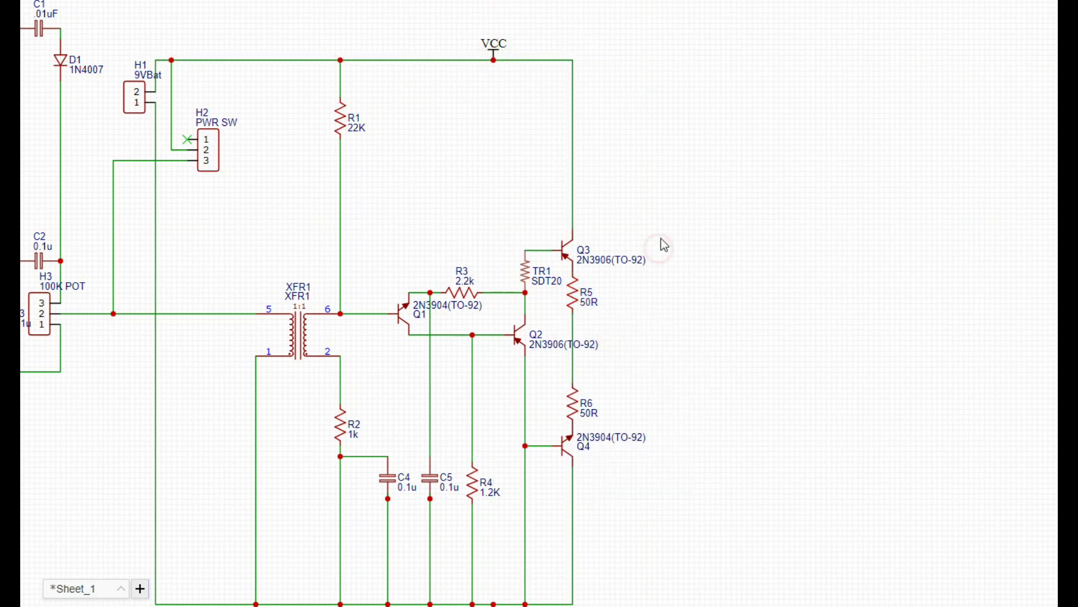
key(ctrl+v)
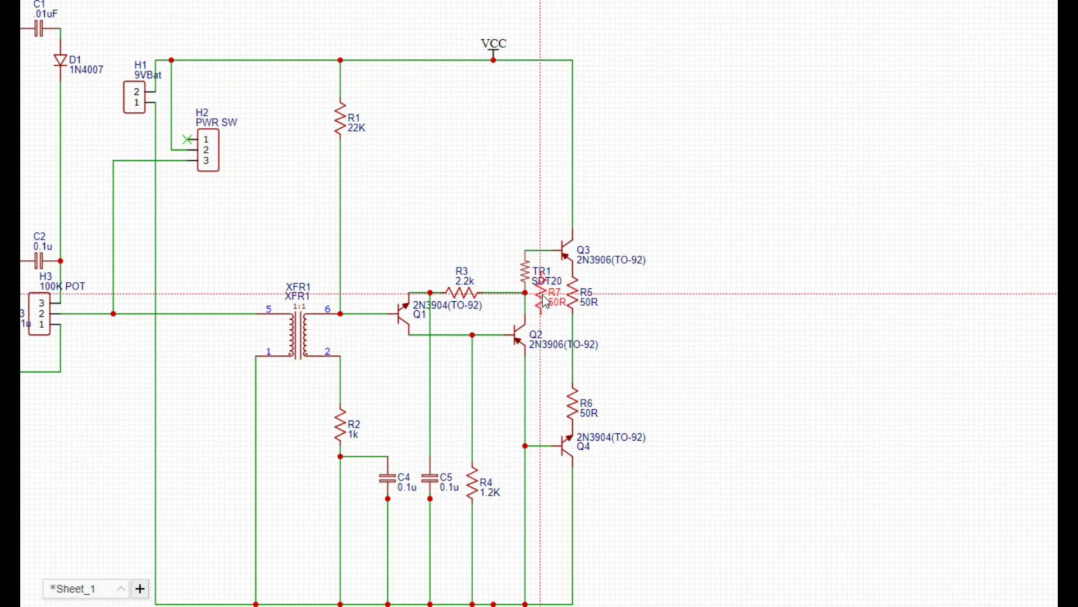
click(545, 216)
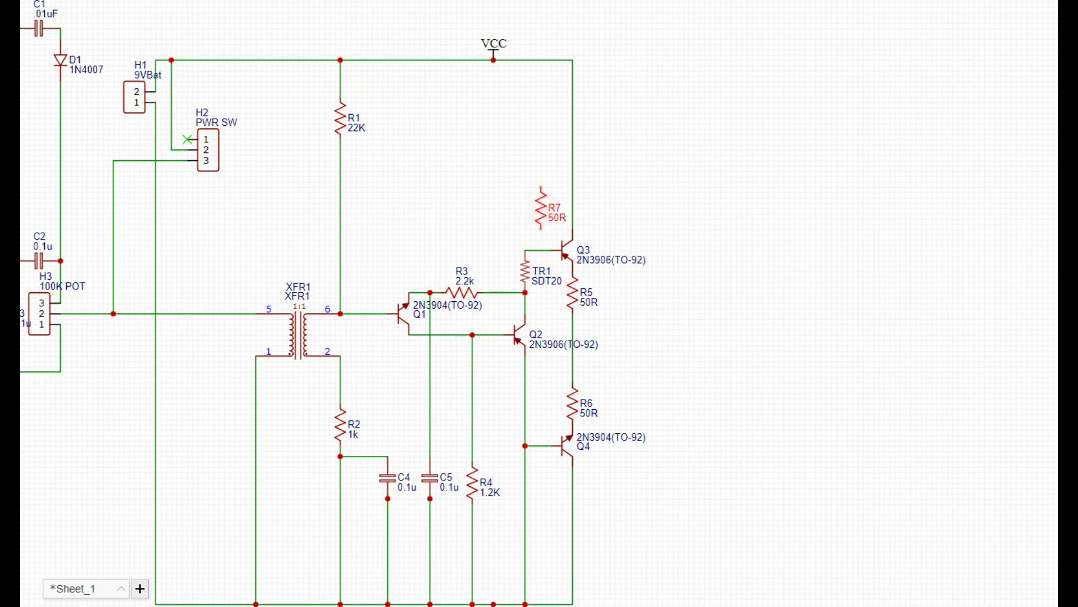
text(220R)
key(Return)
drag(541, 207, 489, 191)
Add resistor R8 (1.2K) beside R7 and wire R8 through R7 to Q4's base.
right_click(640, 156)
click(677, 234)
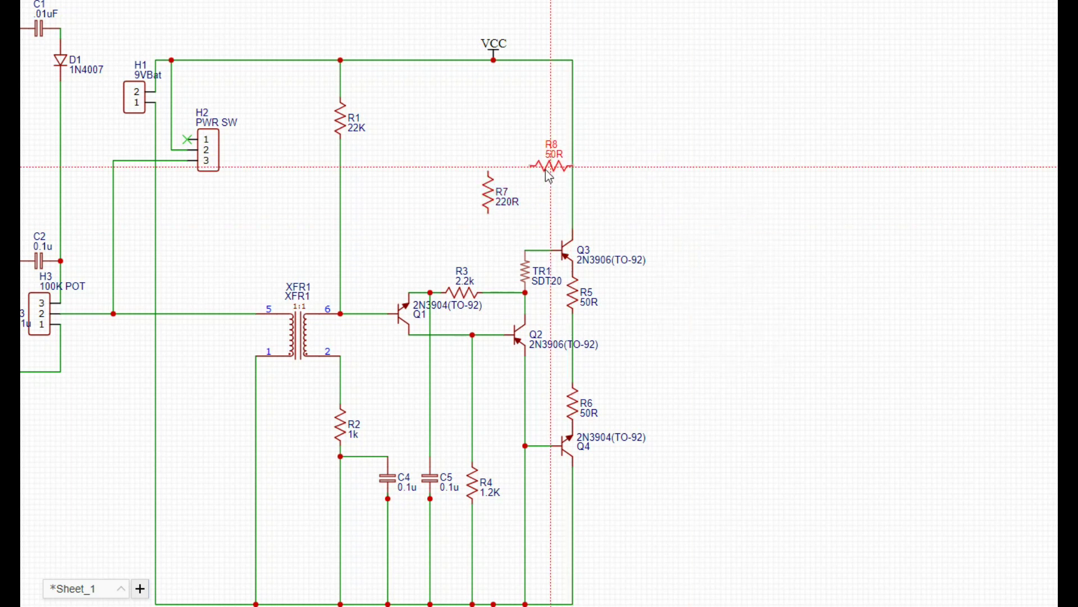
click(533, 172)
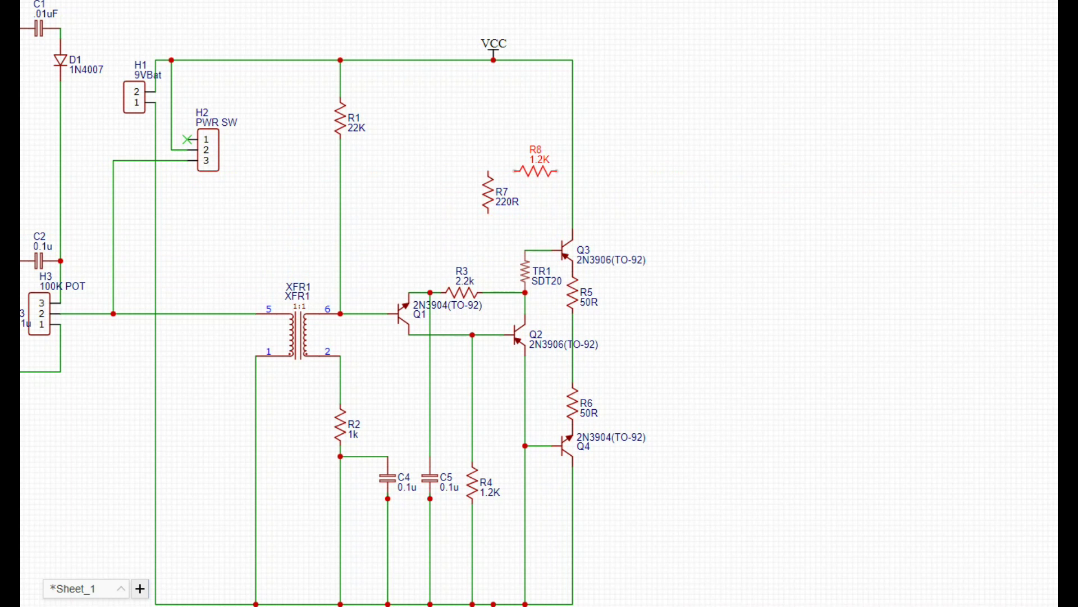
key(w)
click(519, 172)
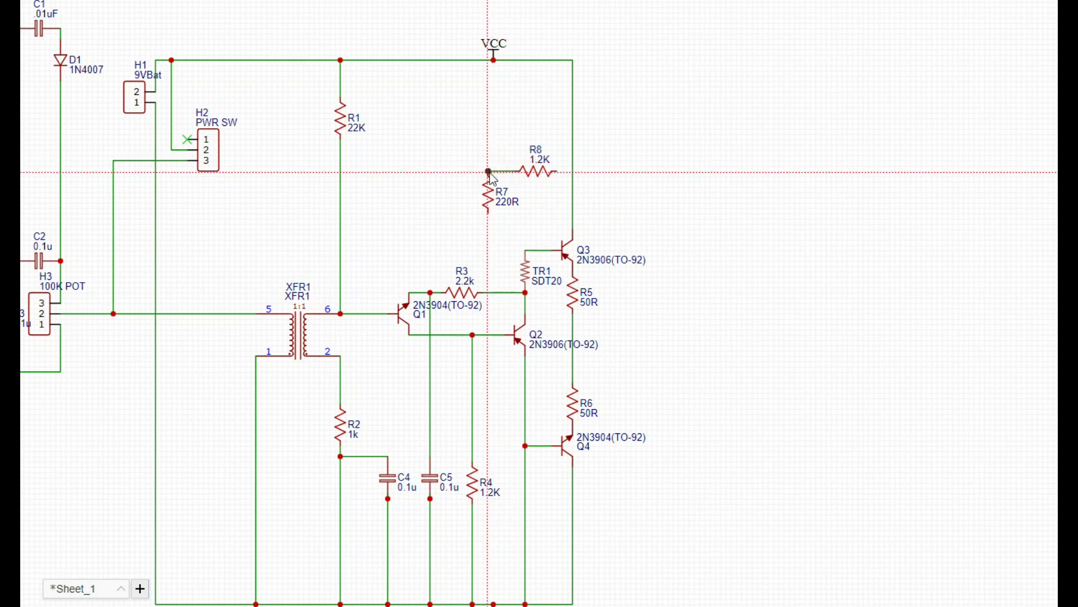
click(489, 212)
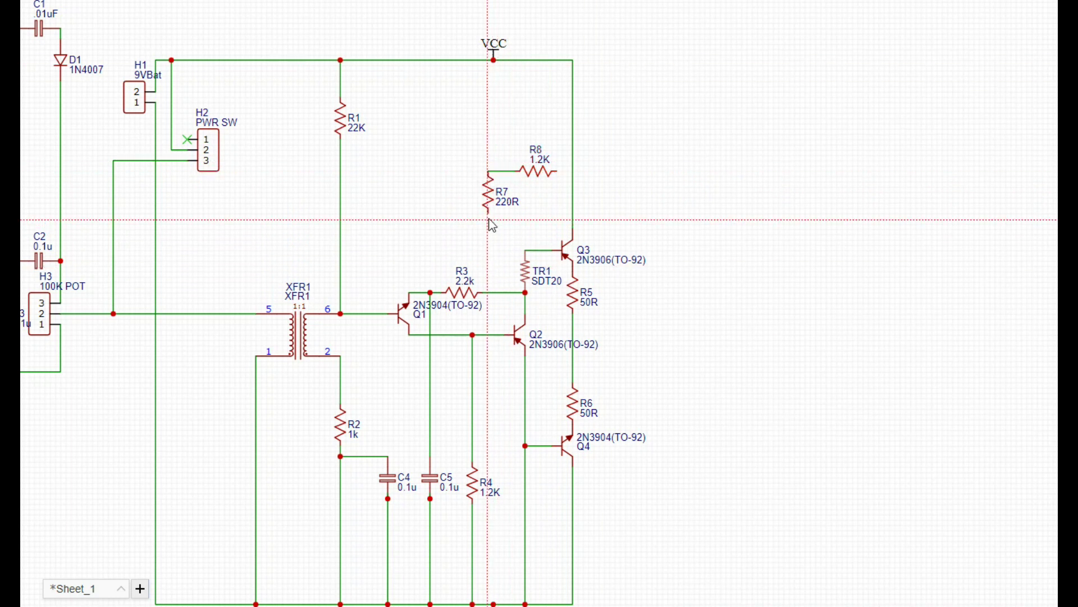
click(489, 293)
click(489, 398)
click(546, 398)
click(546, 446)
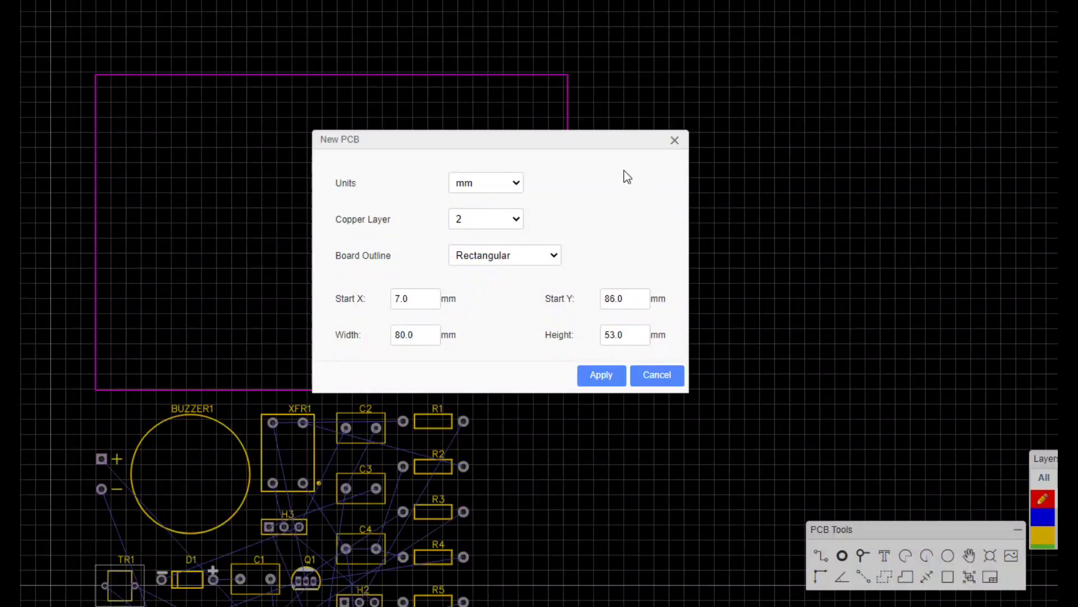
Apply a 70 × 90 mm board size and bring the resized outline into view.
double_click(421, 333)
text(70)
double_click(627, 336)
text(90)
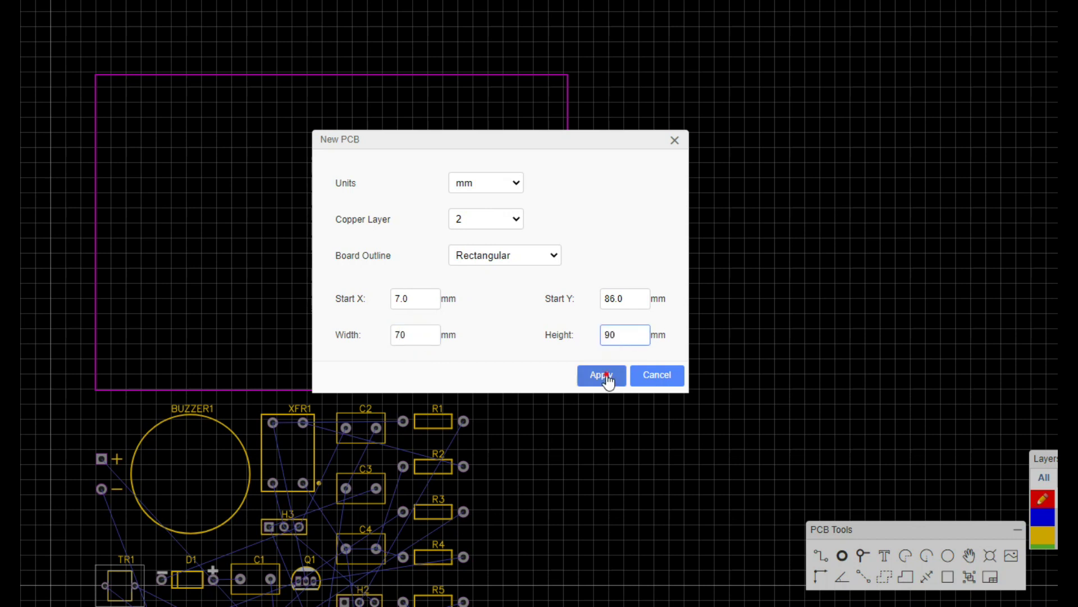
click(607, 376)
right_drag(609, 372, 626, 271)
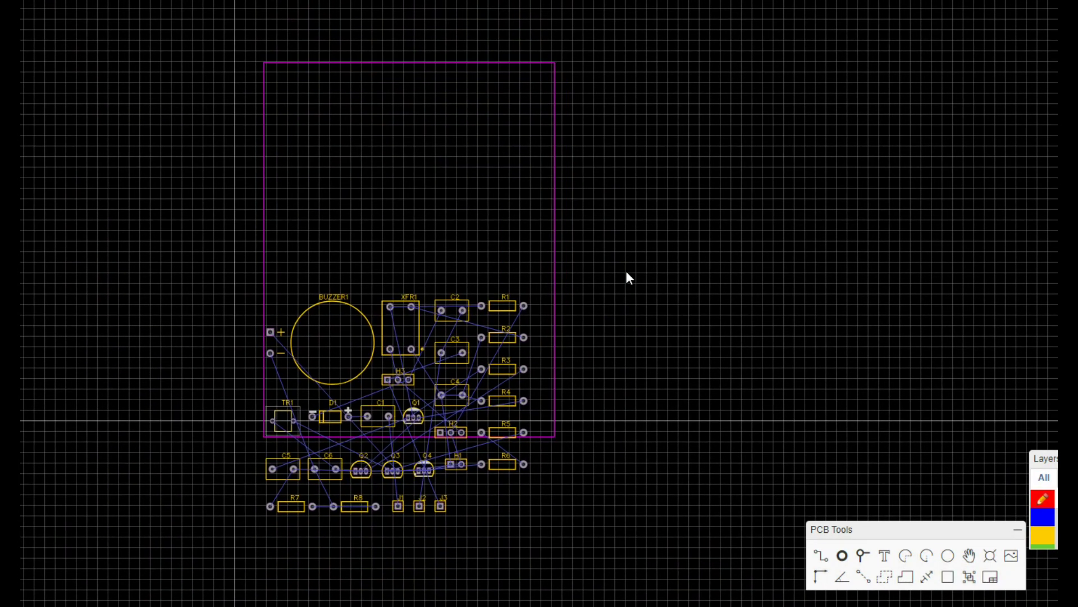
click(509, 306)
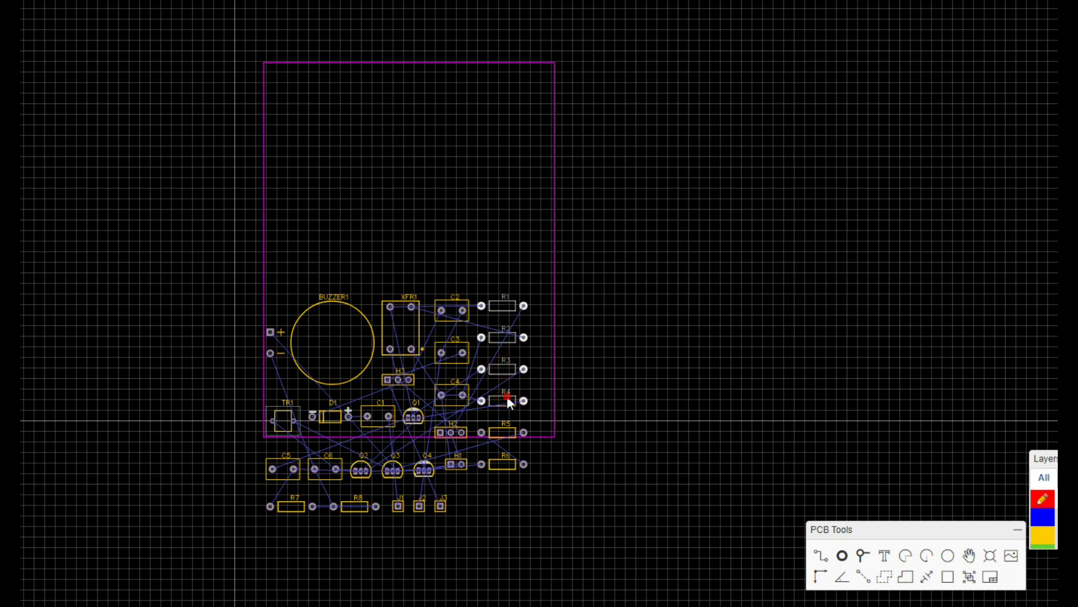
Stack resistors R1–R8 and capacitors C1–C5 in columns at the board's right.
drag(504, 312, 688, 80)
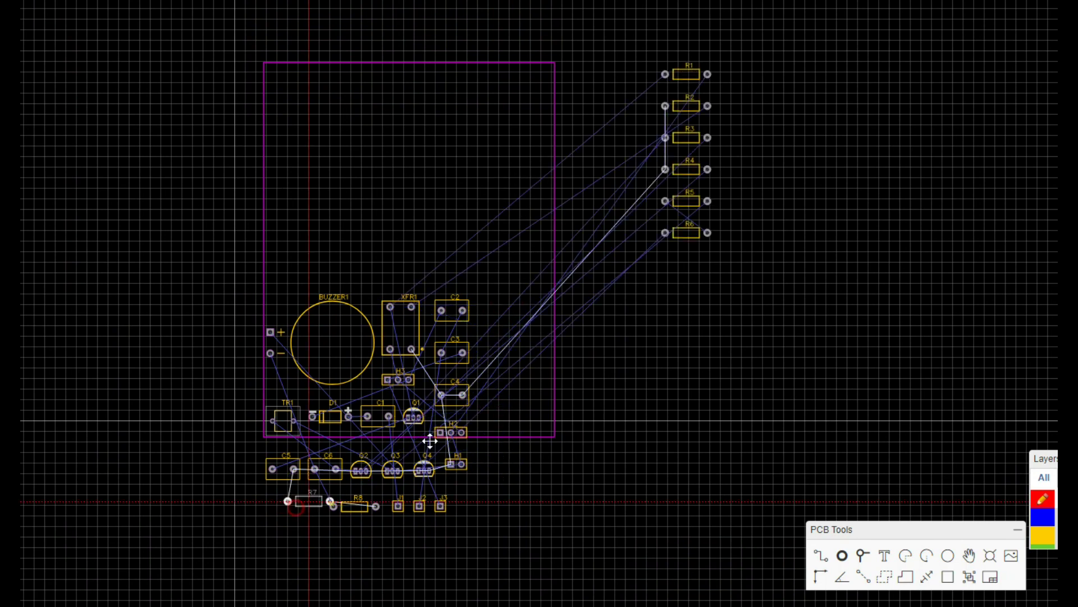
drag(291, 506, 685, 263)
drag(355, 506, 685, 290)
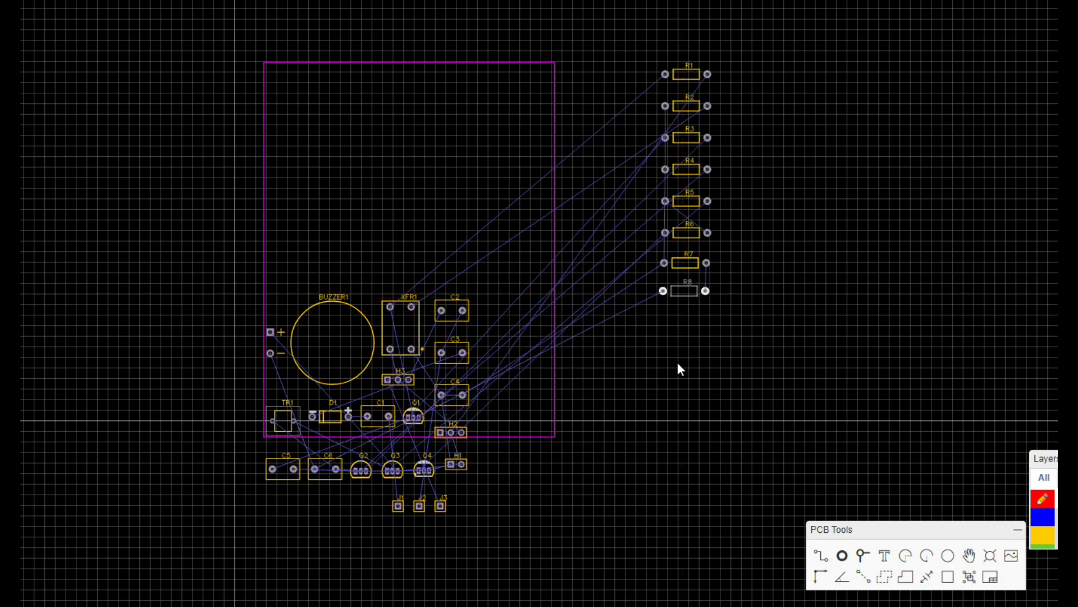
click(452, 316)
drag(452, 316, 678, 365)
drag(378, 416, 681, 396)
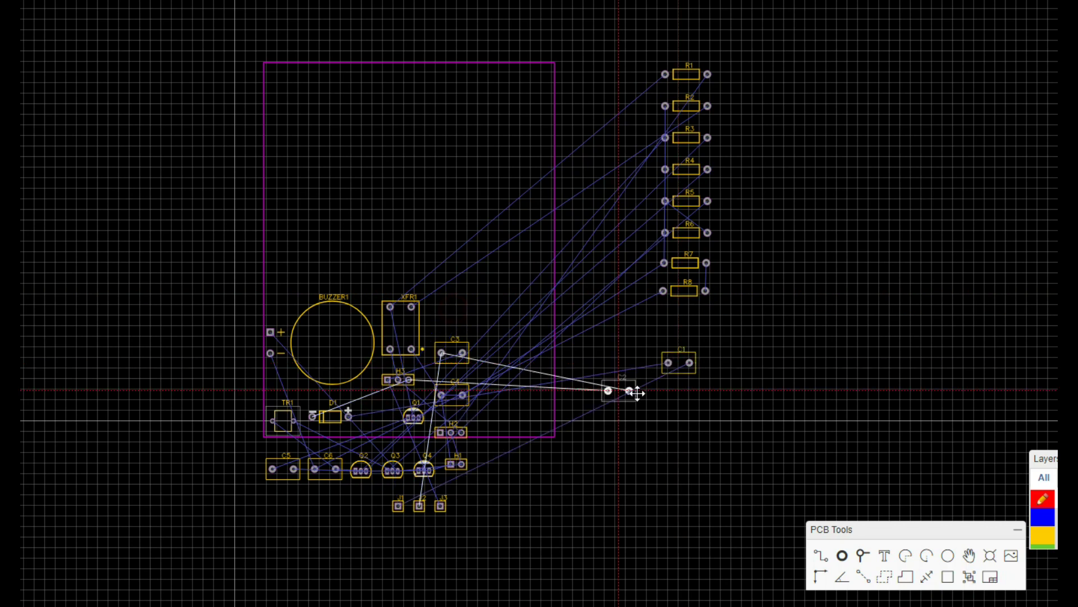
drag(455, 356, 678, 431)
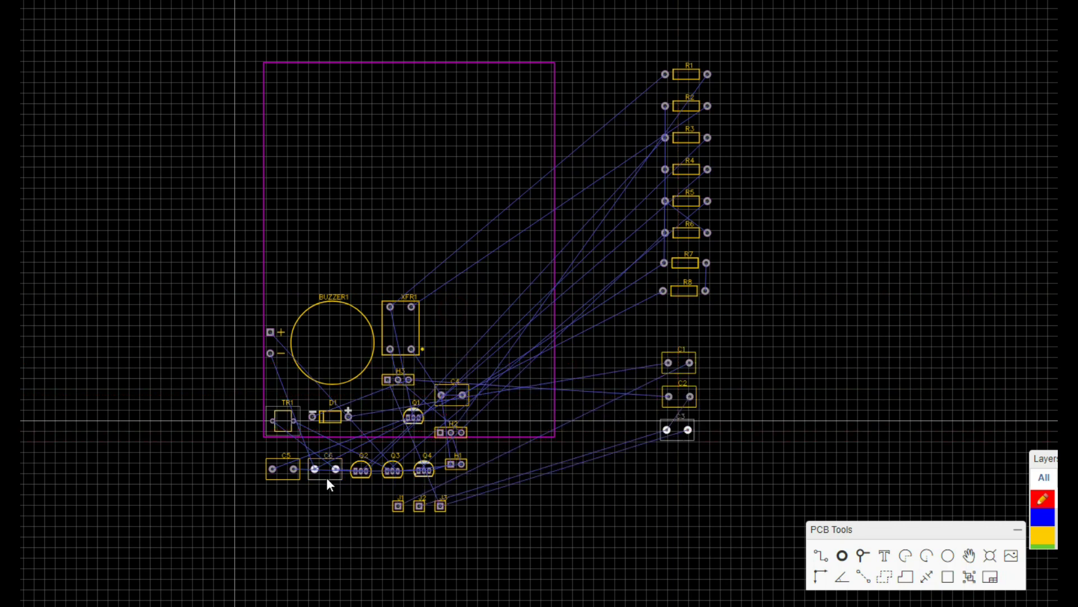
mouse_move(460, 403)
mouse_down()
mouse_move(648, 476)
mouse_move(714, 478)
mouse_up()
drag(282, 469, 696, 502)
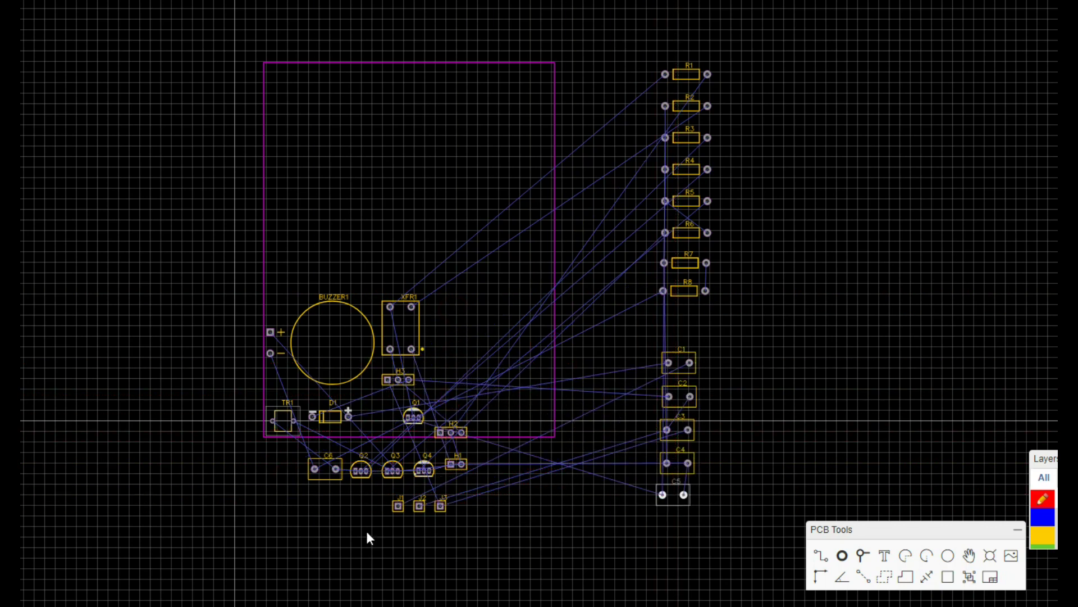
mouse_move(326, 471)
mouse_down()
mouse_move(678, 556)
mouse_move(679, 534)
mouse_up()
Move C6 and Q1–Q4 left, and bring the 9VBat connector, power switch and 100K POT onboard.
drag(413, 416, 121, 252)
mouse_move(361, 470)
mouse_down()
mouse_move(121, 282)
mouse_move(119, 321)
mouse_up()
drag(430, 469, 119, 355)
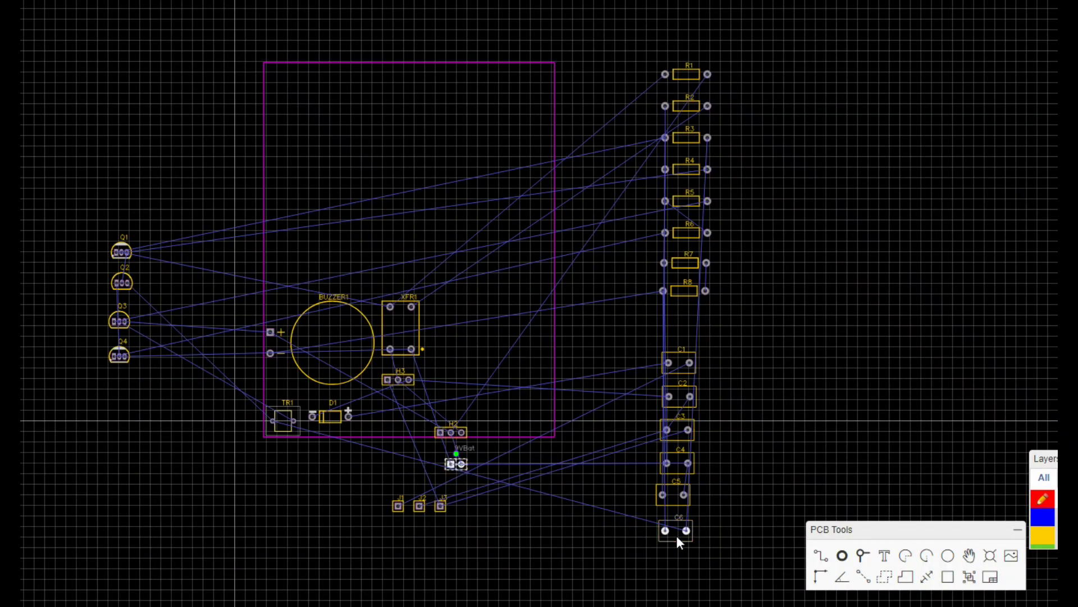
drag(456, 463, 435, 134)
drag(450, 432, 376, 176)
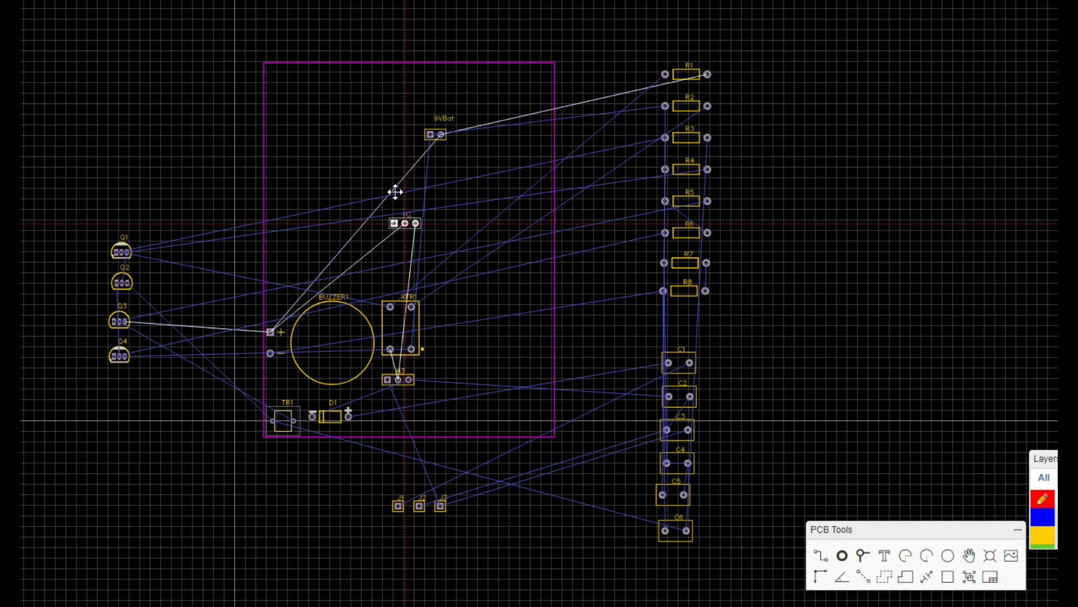
click(882, 120)
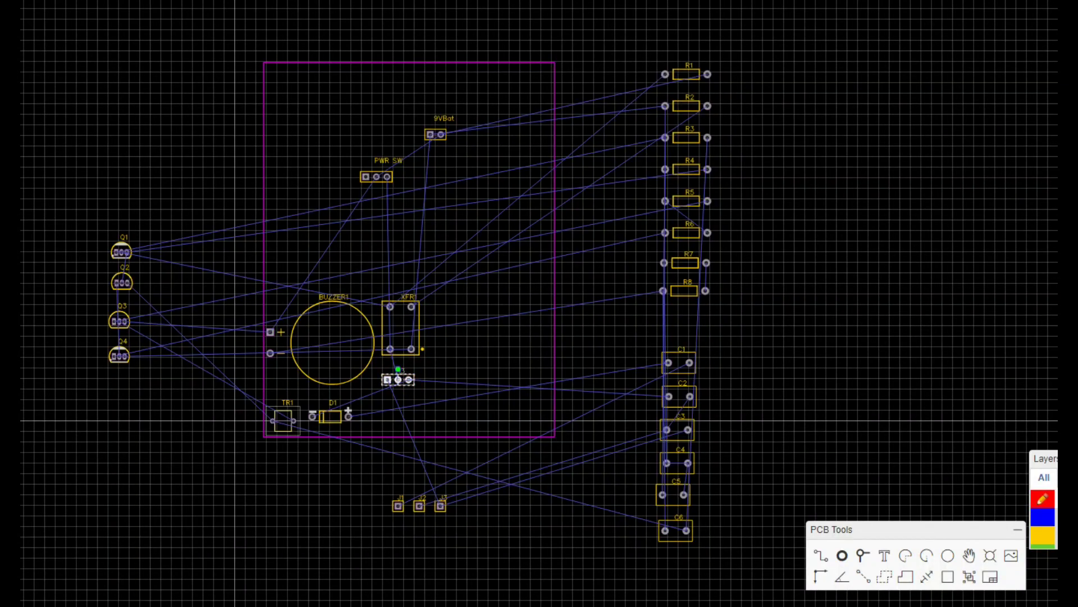
click(950, 210)
drag(426, 584, 543, 550)
click(886, 264)
Move TR1, D1, transformer and 100K POT up, and rotate the buzzer 90° higher on the board.
drag(284, 420, 304, 103)
drag(330, 415, 377, 90)
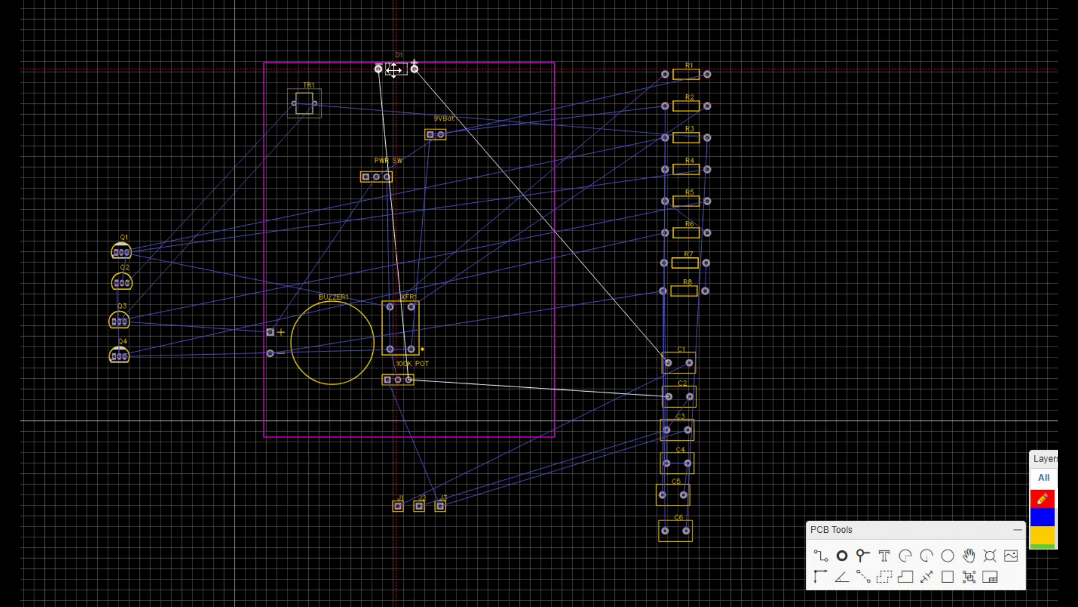
drag(412, 326, 493, 206)
drag(401, 383, 478, 353)
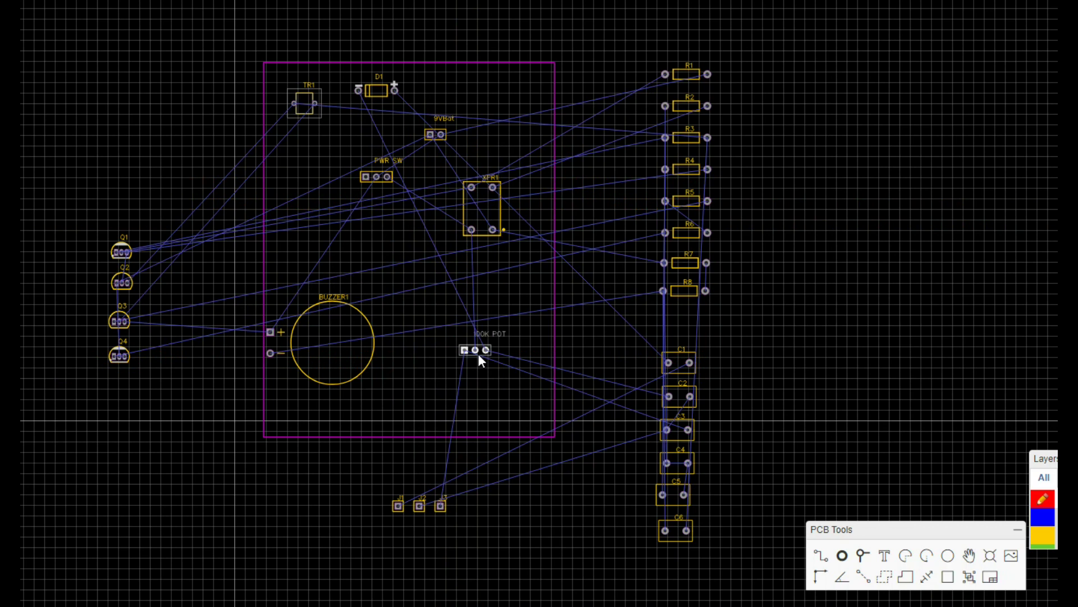
mouse_move(346, 338)
mouse_down()
mouse_move(404, 309)
mouse_move(407, 275)
mouse_up()
key(space)
click(263, 272)
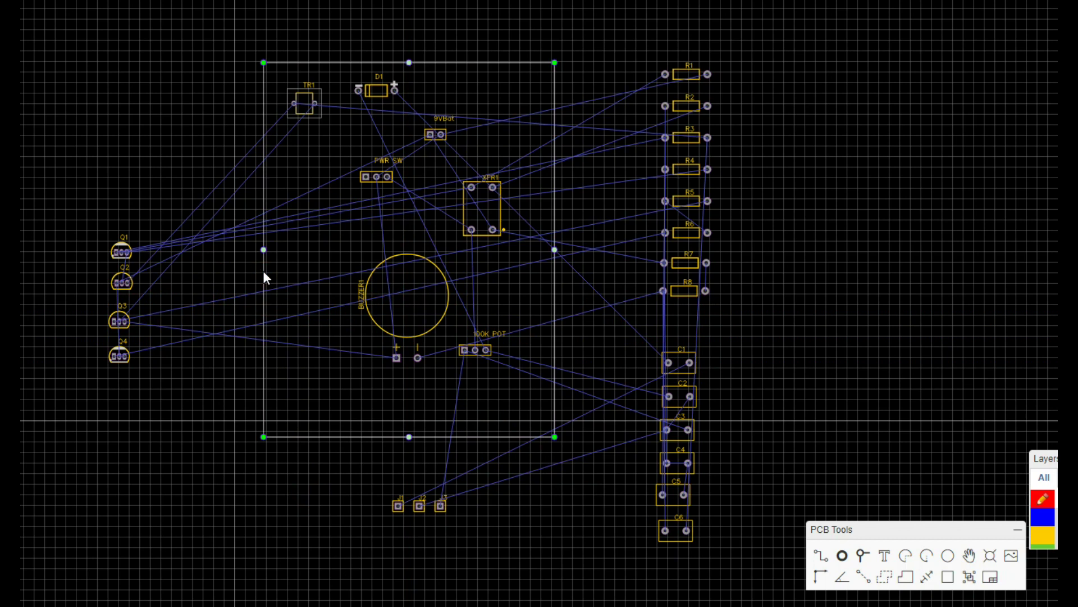
click(371, 274)
click(278, 269)
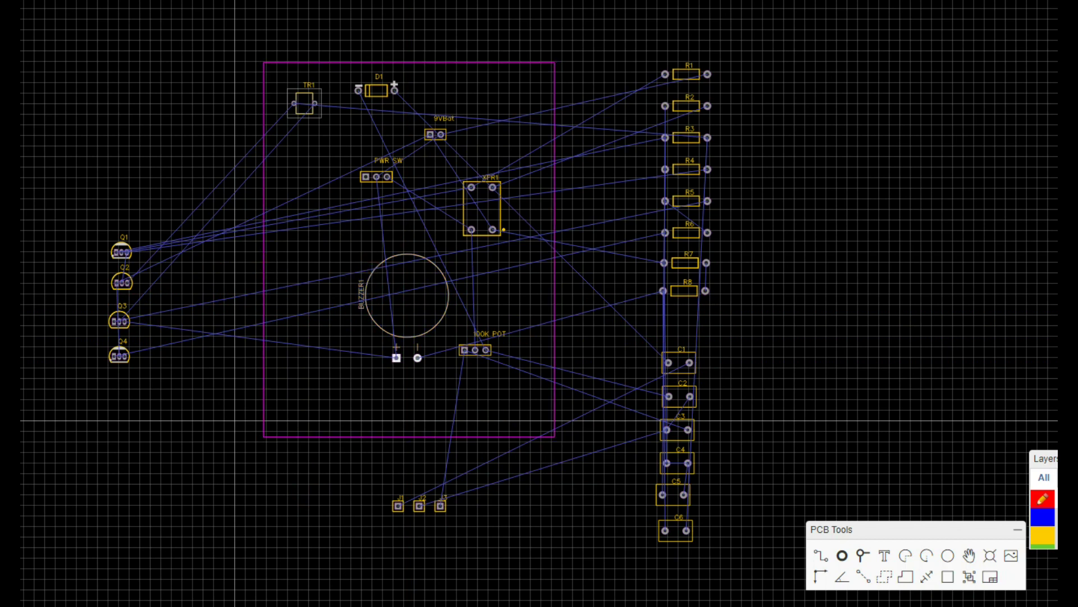
Rotate the transformer; place the power switch, 9VBat, POT and RF/AF/COM pads lower.
drag(483, 205, 413, 212)
key(space)
drag(375, 180, 327, 374)
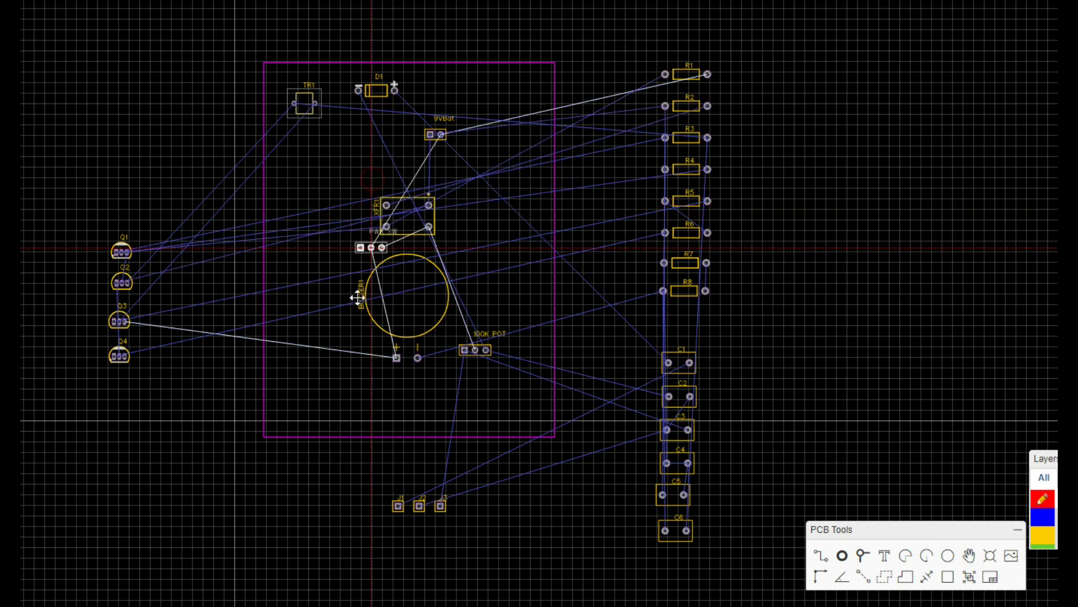
drag(436, 135, 533, 382)
drag(475, 350, 416, 381)
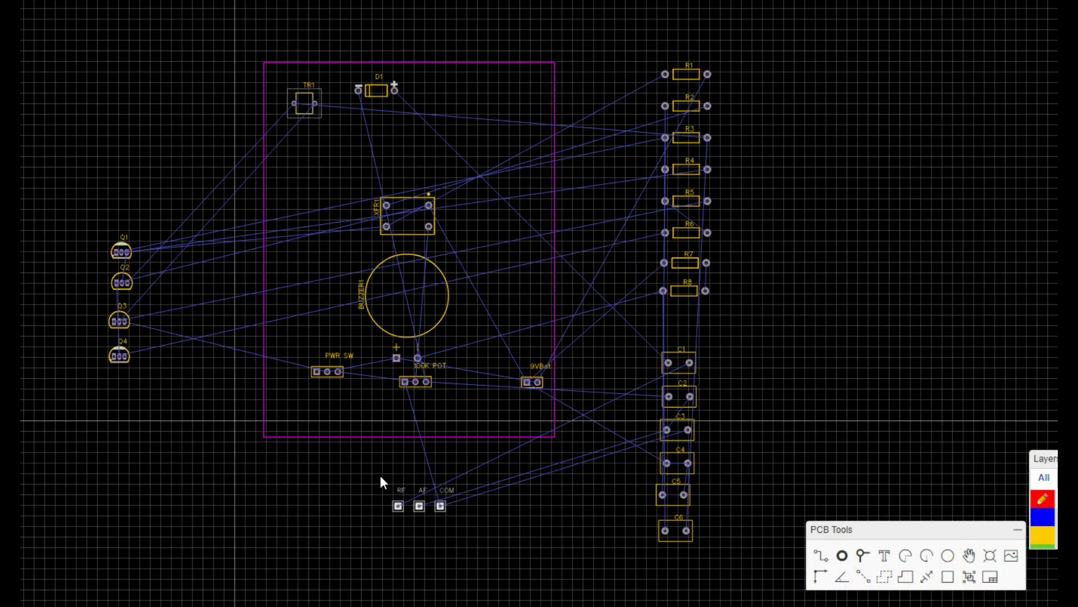
drag(419, 507, 411, 419)
Align the six capacitors into a column at upper right and show resistor value labels.
drag(641, 327, 721, 539)
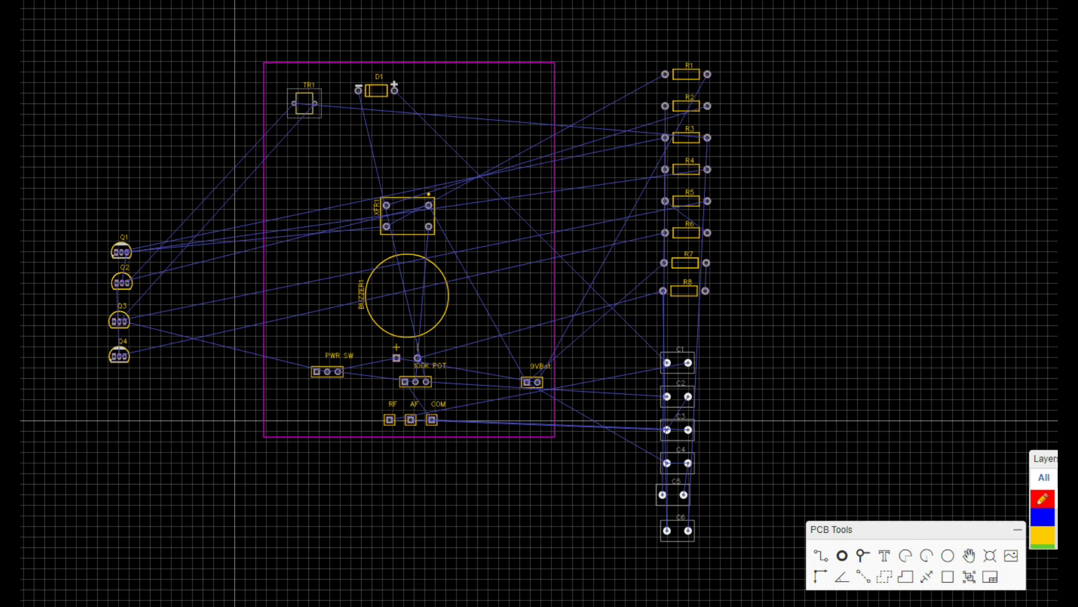
key(alt+e)
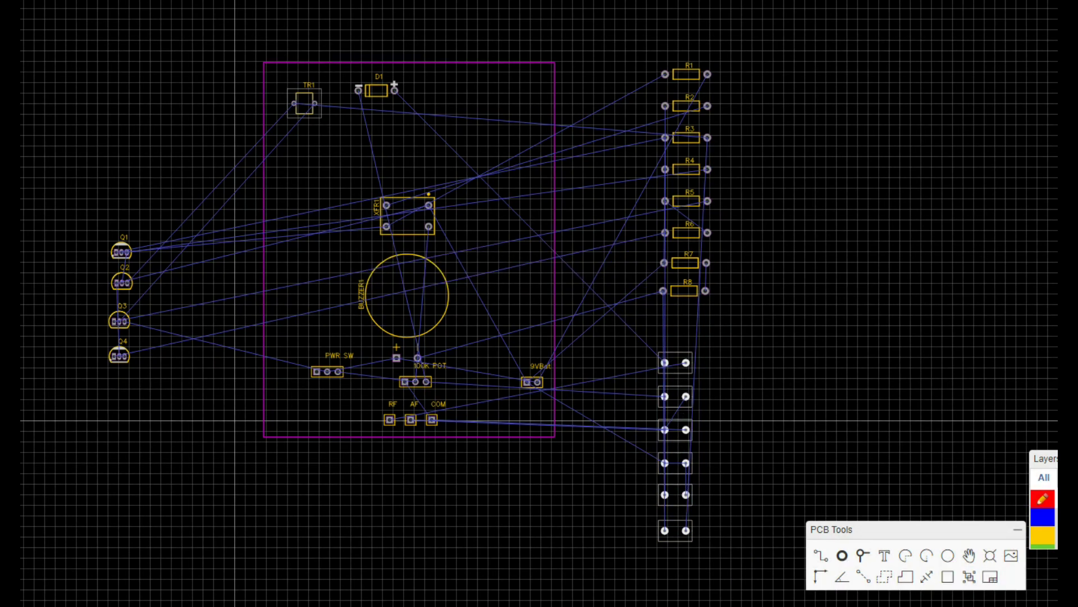
drag(674, 362, 529, 93)
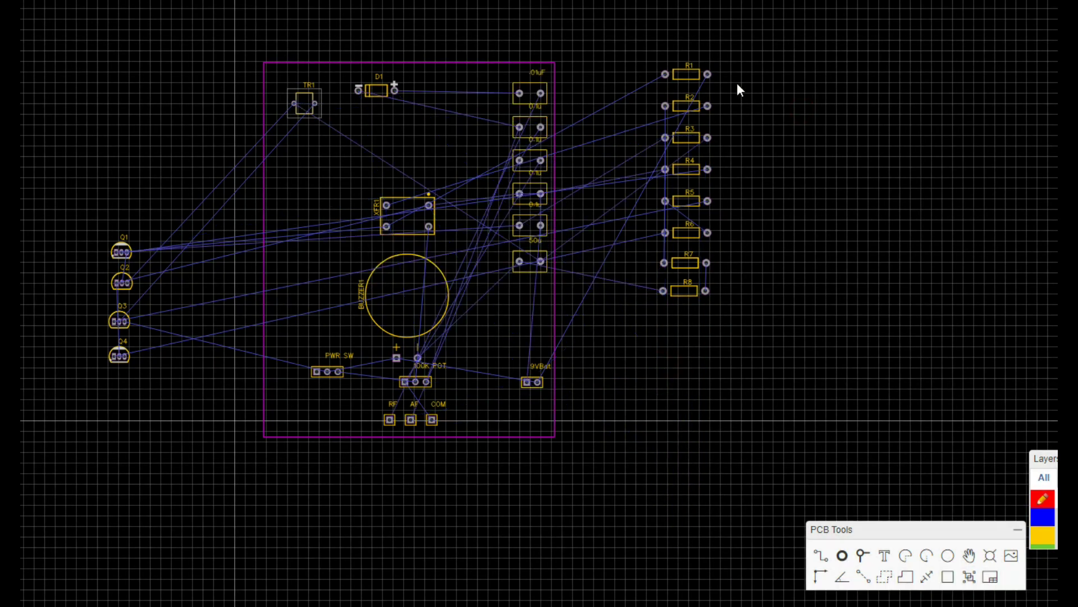
drag(642, 28, 782, 413)
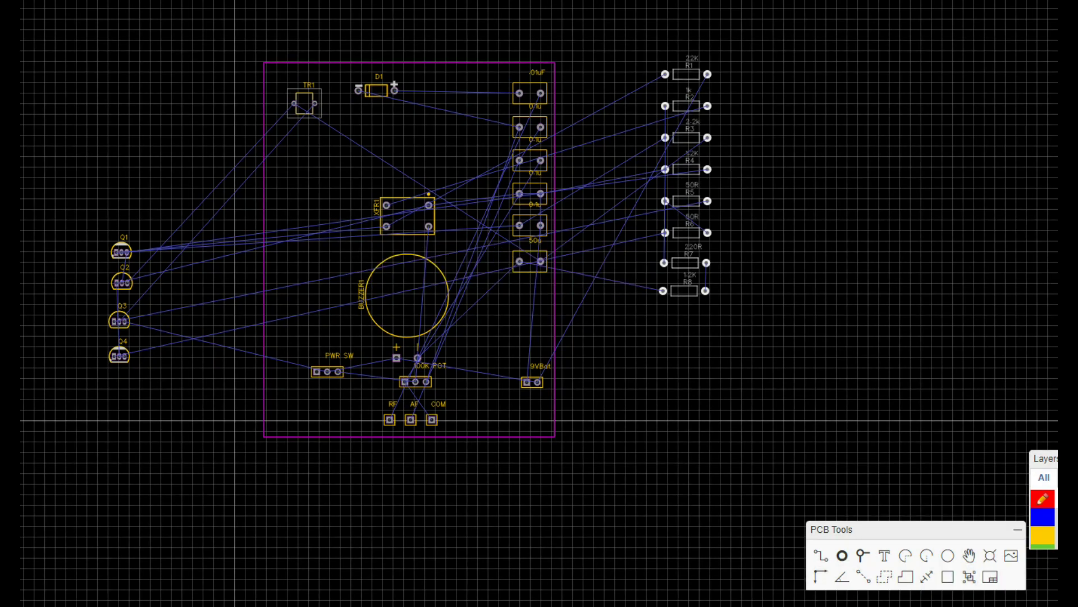
drag(652, 54, 726, 322)
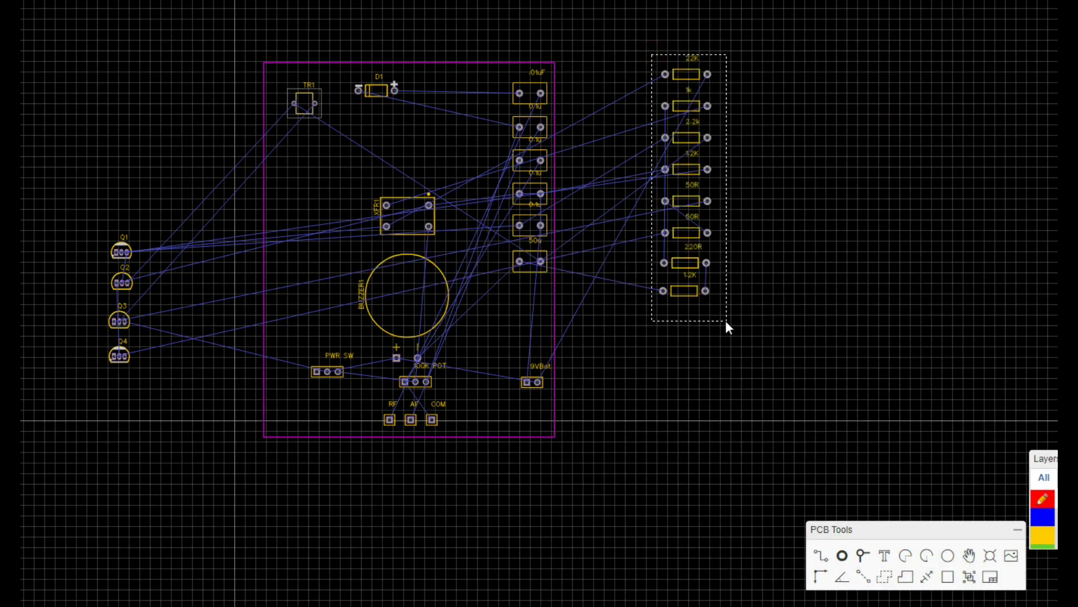
drag(686, 169, 766, 194)
Move TR1 and D1 off-board, the resistor column to the left, transformer and buzzer to the top.
drag(304, 103, 524, 309)
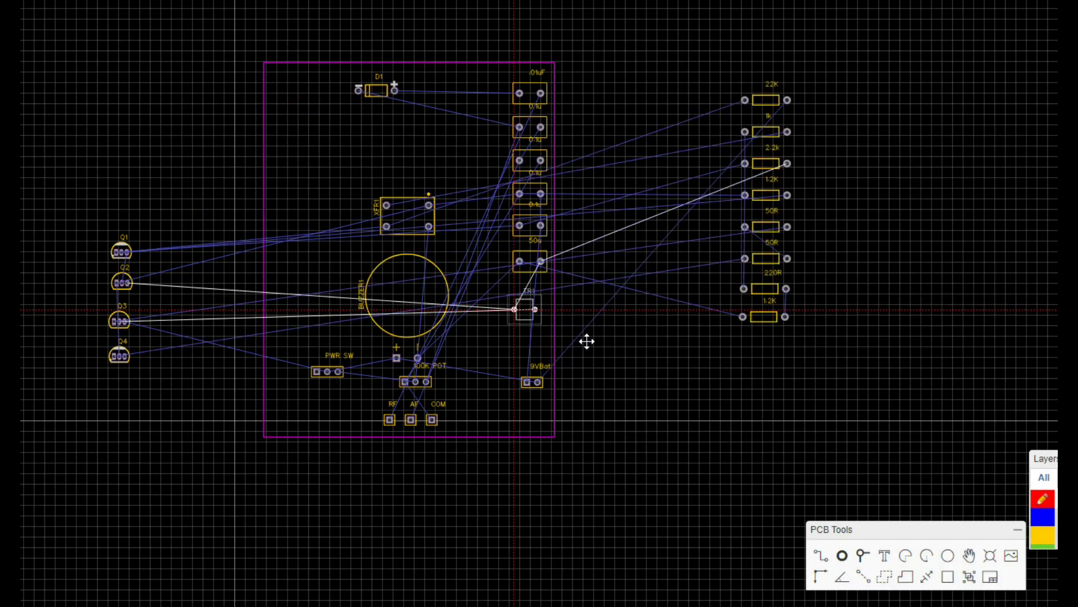
drag(587, 341, 703, 405)
drag(376, 90, 718, 396)
mouse_move(700, 83)
mouse_down()
mouse_move(773, 319)
mouse_move(294, 296)
mouse_move(293, 312)
mouse_up()
drag(405, 204, 410, 96)
drag(410, 296, 413, 176)
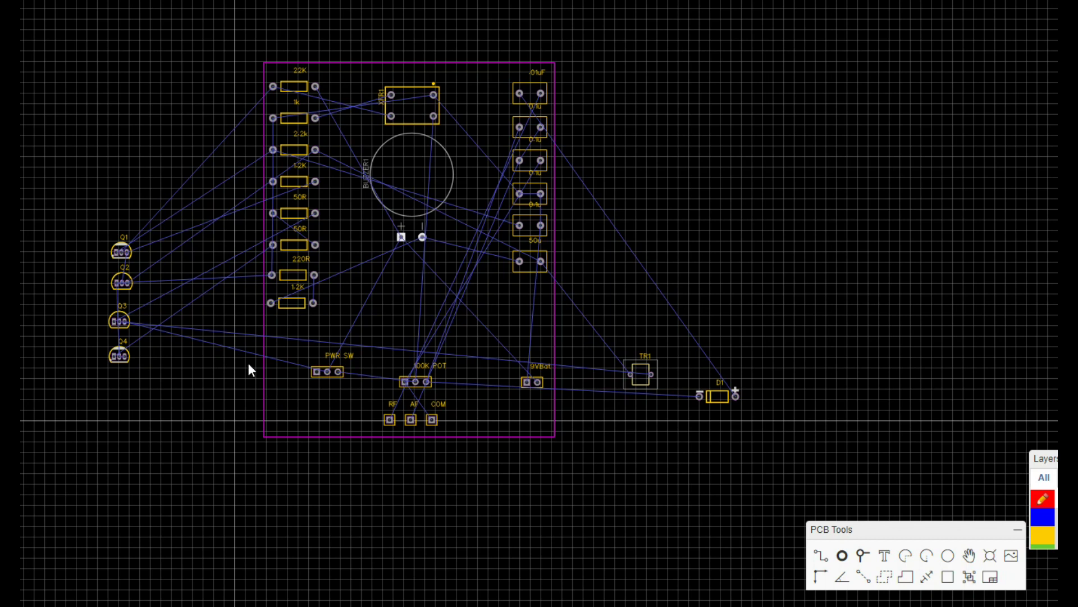
Line up Q1–Q4 in a row in the board's middle with value labels shown.
drag(122, 249, 84, 201)
drag(122, 281, 111, 202)
drag(121, 317, 142, 193)
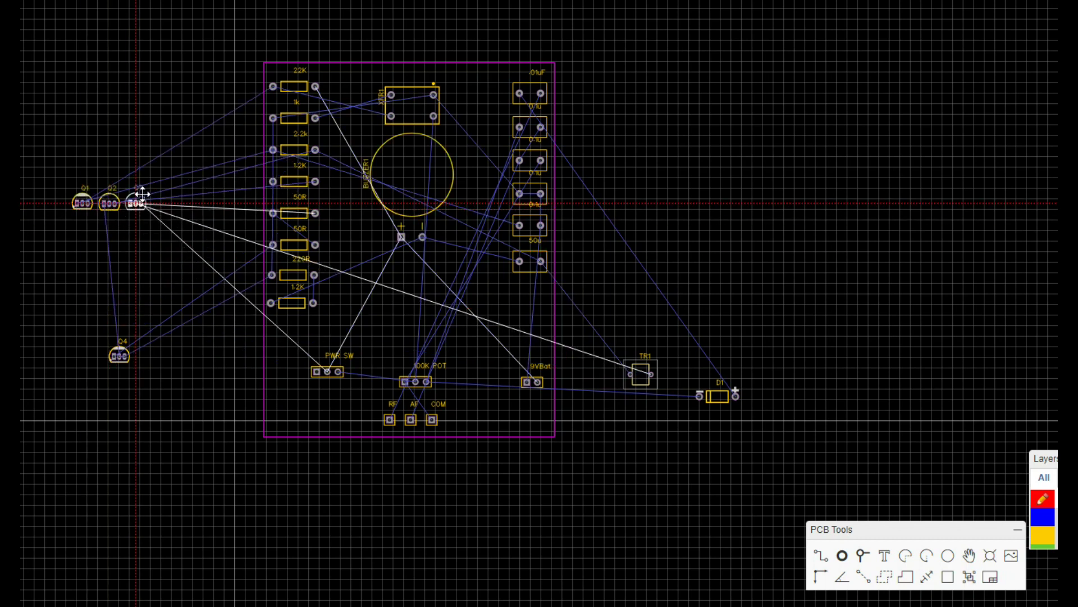
drag(119, 355, 167, 203)
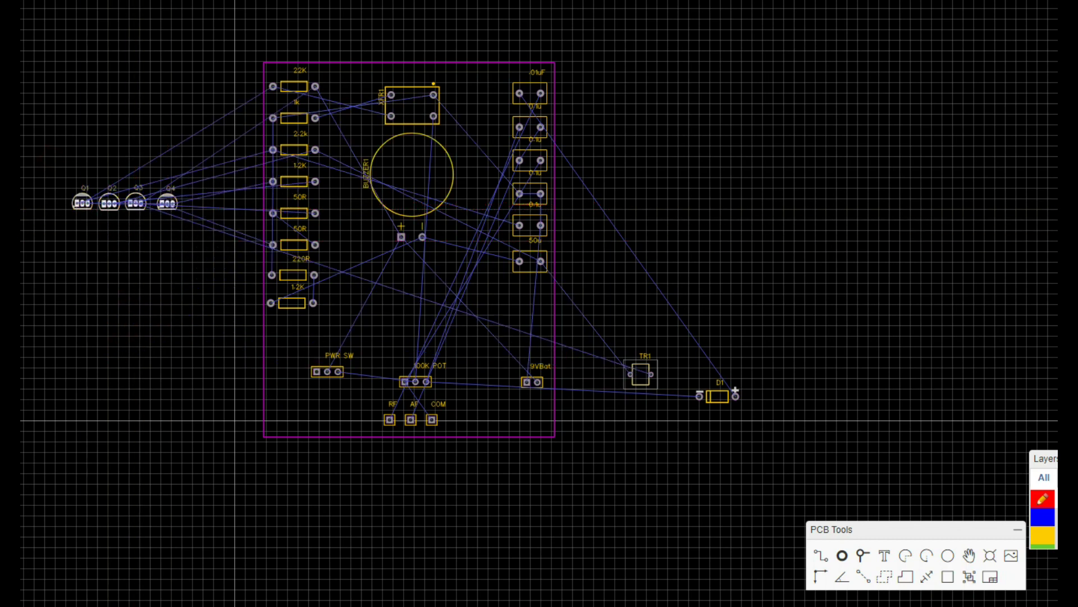
drag(140, 207, 426, 283)
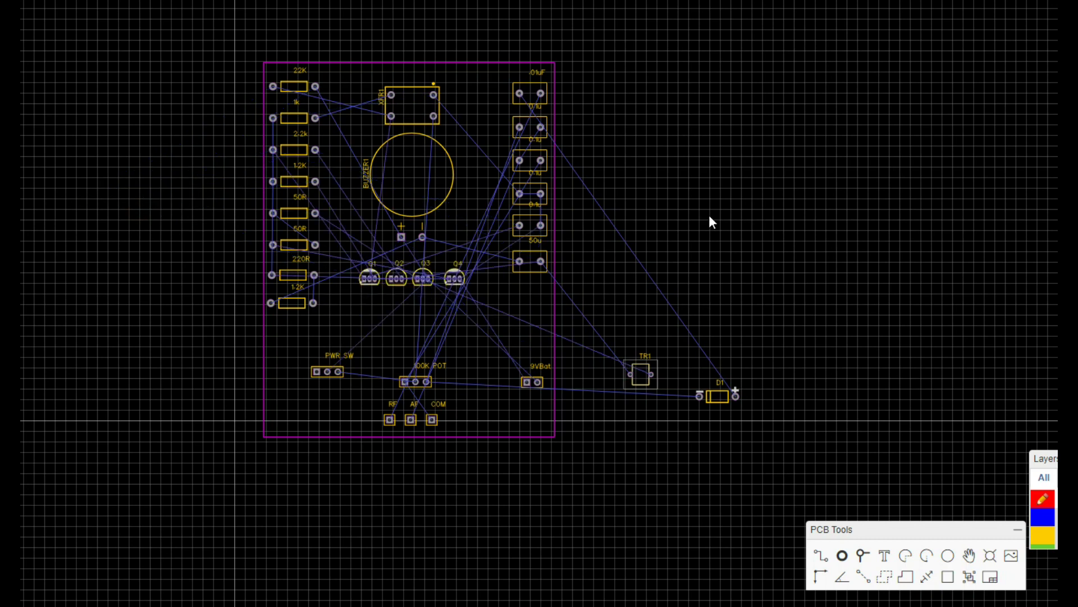
drag(357, 251, 471, 306)
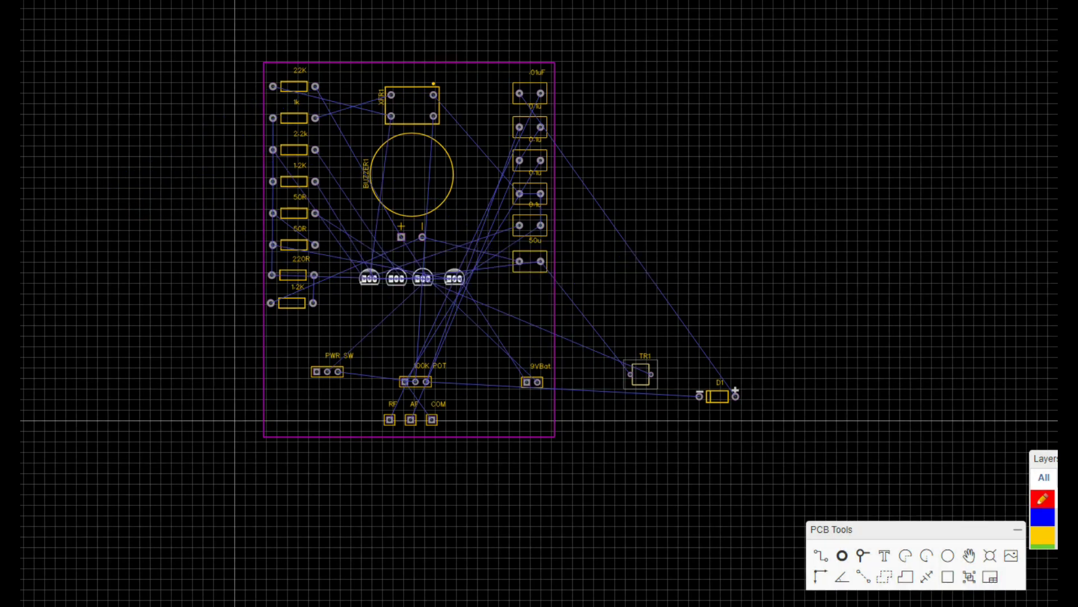
scroll(352, 293, up, 5)
Move the 2N3904, 2N3906, 2N3906, 2N3904 labels beneath their transistors.
drag(464, 168, 410, 315)
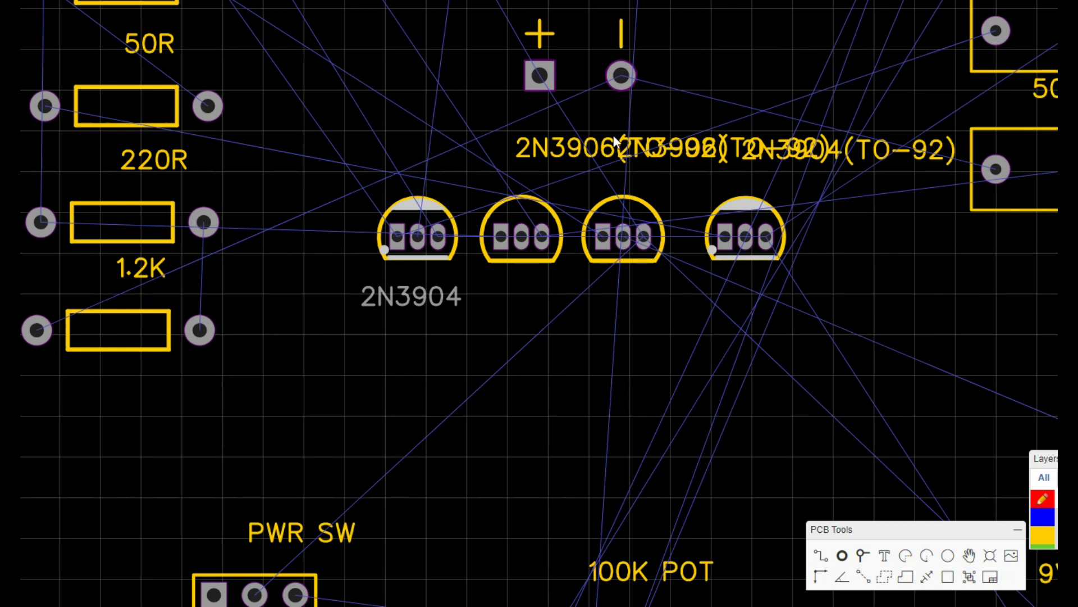
drag(562, 148, 525, 291)
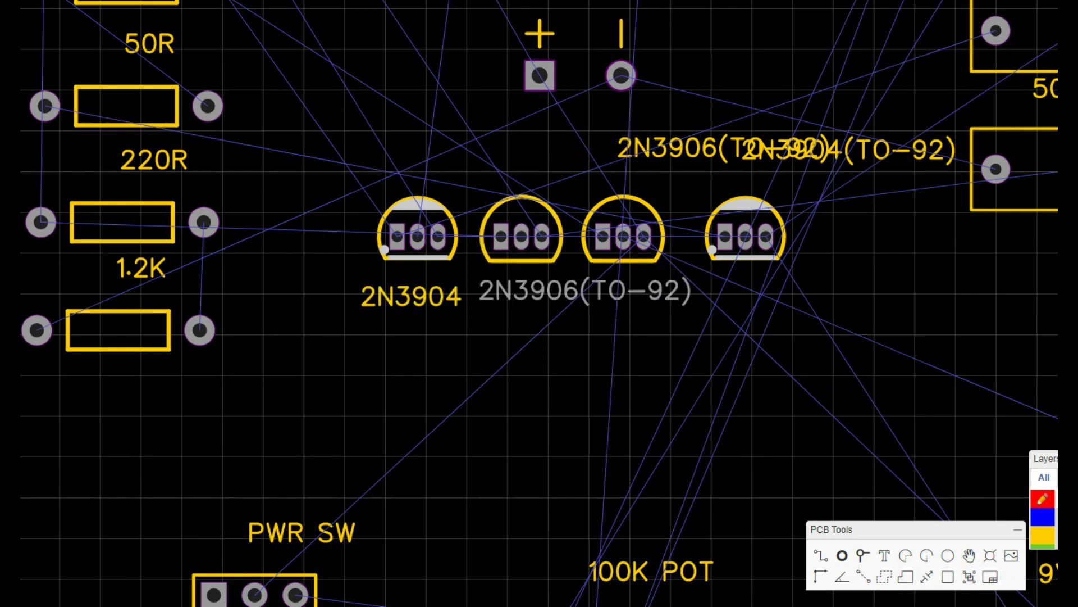
drag(685, 155, 660, 297)
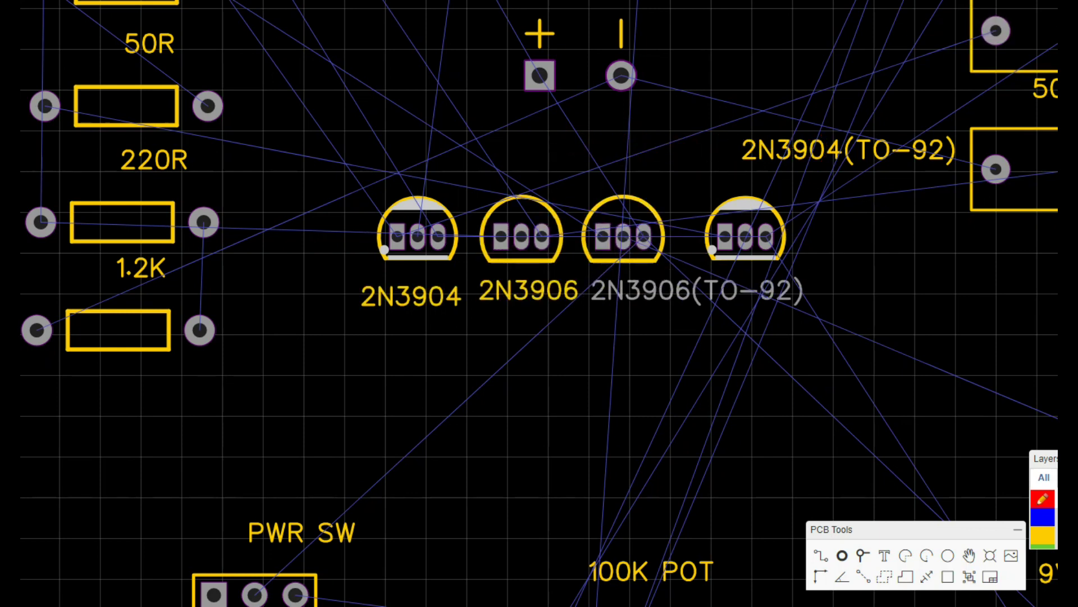
drag(715, 155, 687, 294)
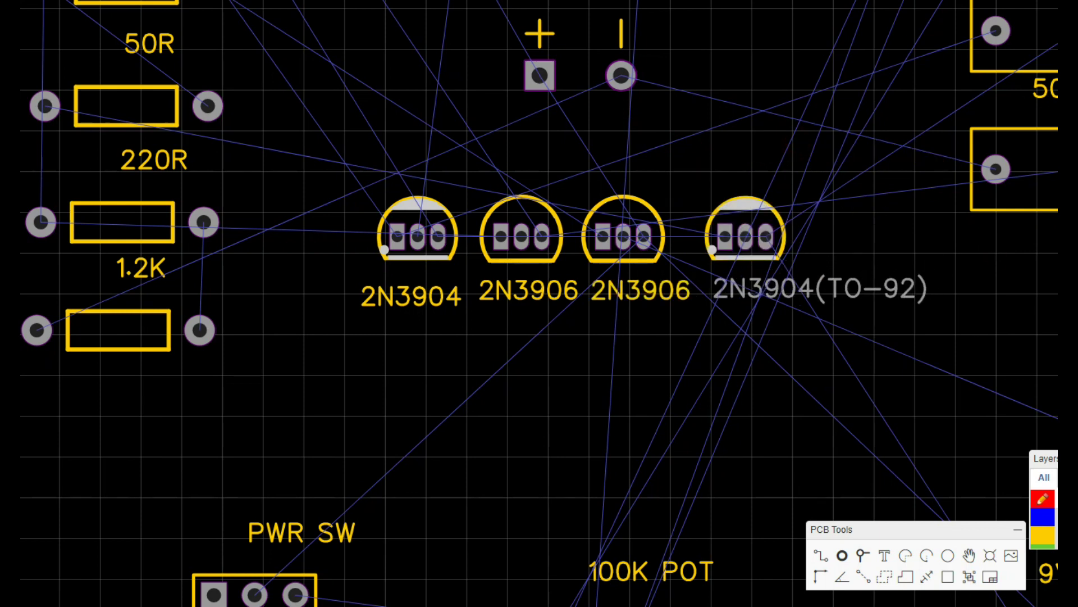
click(838, 460)
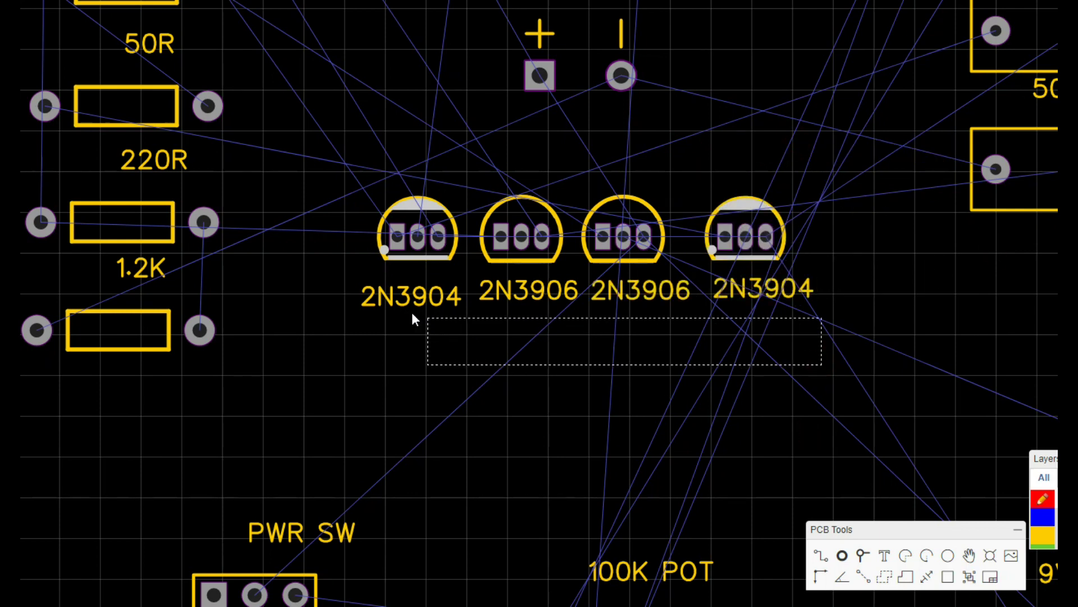
Align the four transistor labels in one horizontal row.
drag(412, 313, 346, 236)
drag(765, 344, 515, 298)
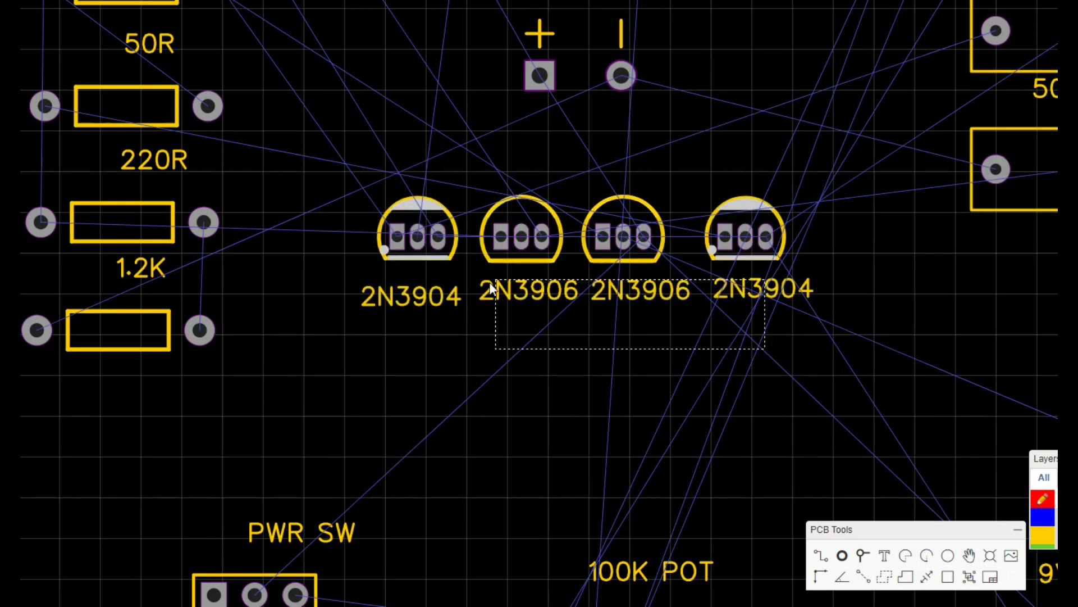
shift+click(776, 300)
click(716, 69)
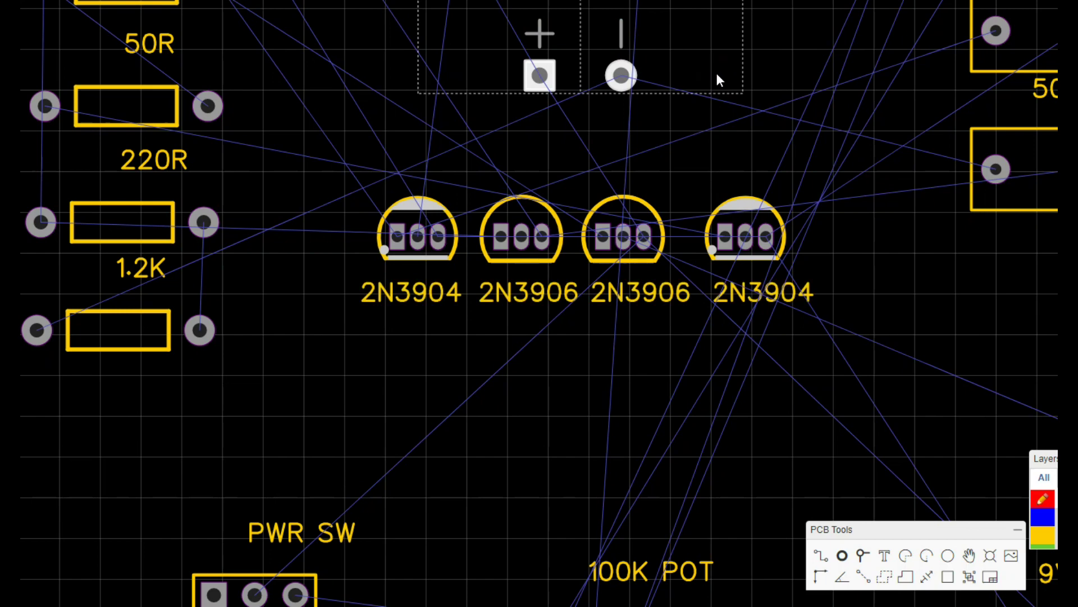
scroll(761, 143, down, 3)
Place the 50u, four 0.1u and .01uF capacitor labels beneath their capacitors.
scroll(730, 158, down, 2)
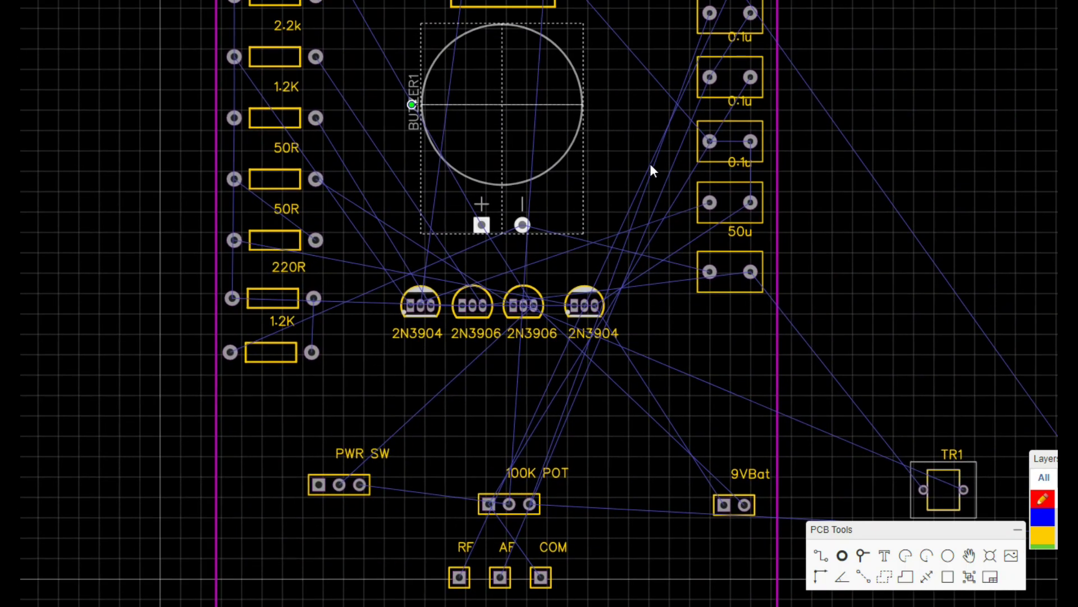
scroll(645, 139, down, 3)
click(673, 329)
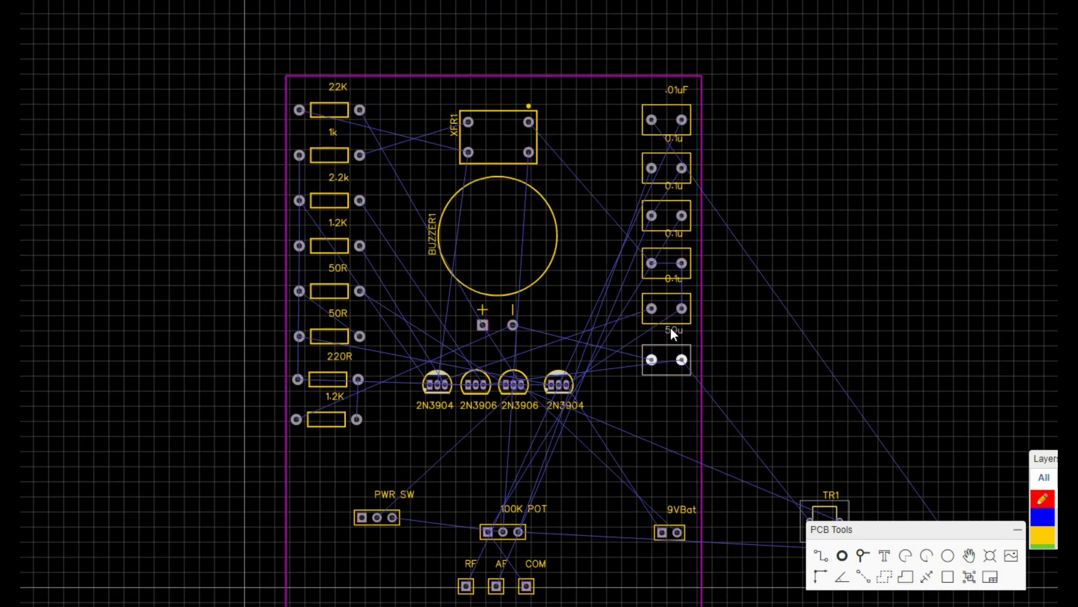
drag(672, 331, 666, 363)
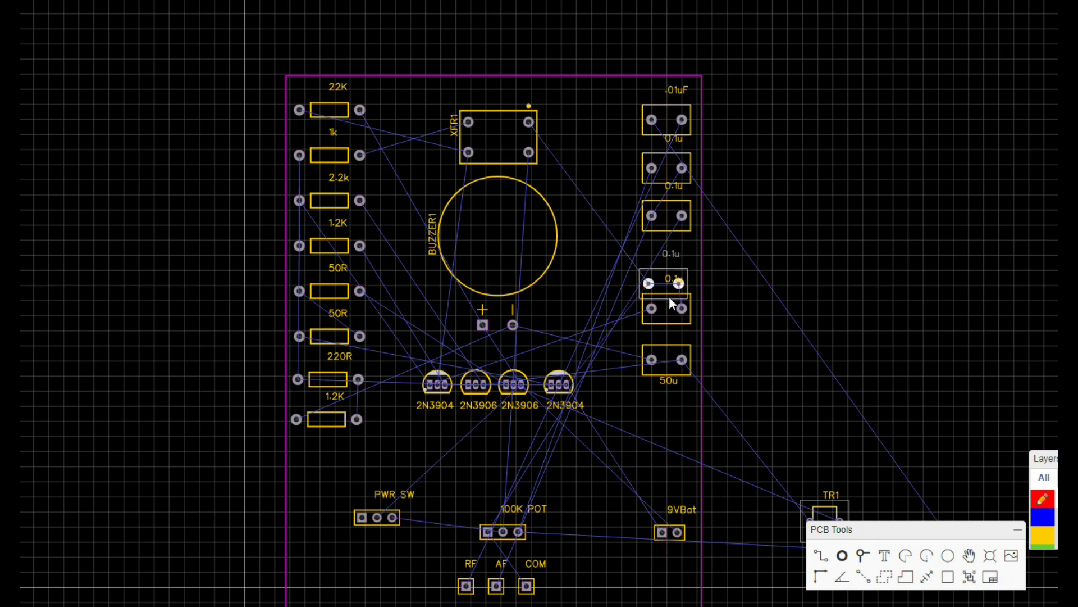
drag(671, 283, 666, 333)
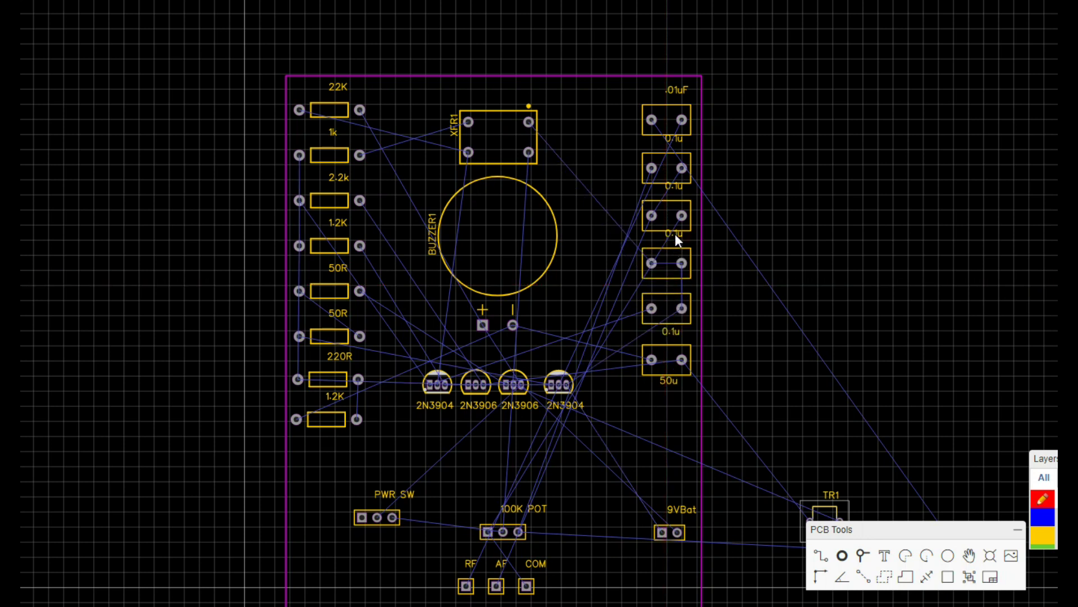
drag(675, 234, 671, 286)
drag(675, 186, 675, 241)
drag(674, 138, 666, 191)
drag(677, 89, 668, 145)
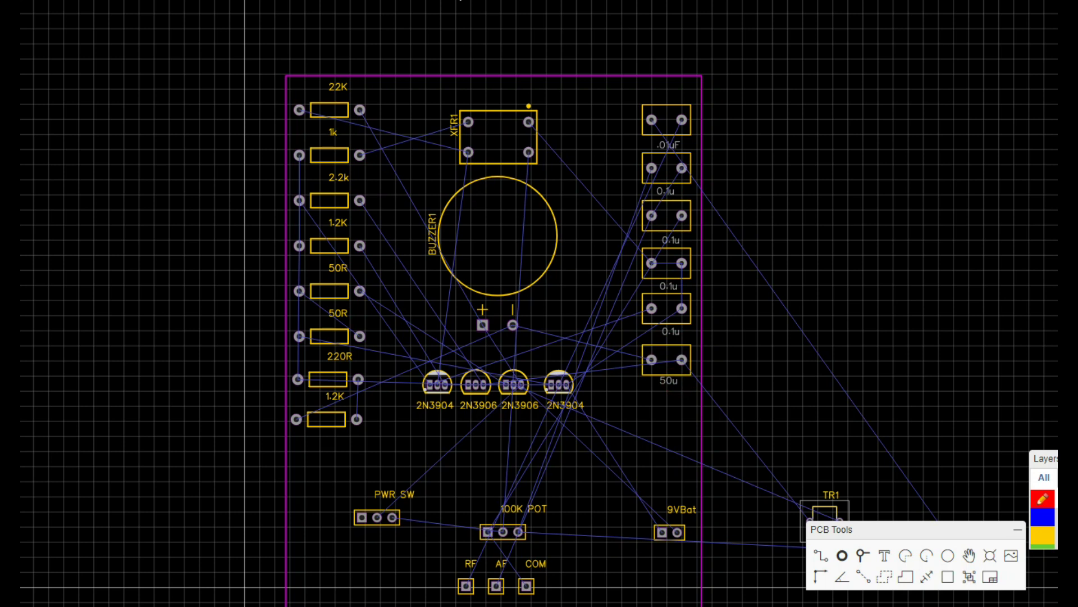
Reposition the 22K, 2.2k, 220R and 1.2K resistor labels over their resistors.
drag(337, 87, 328, 95)
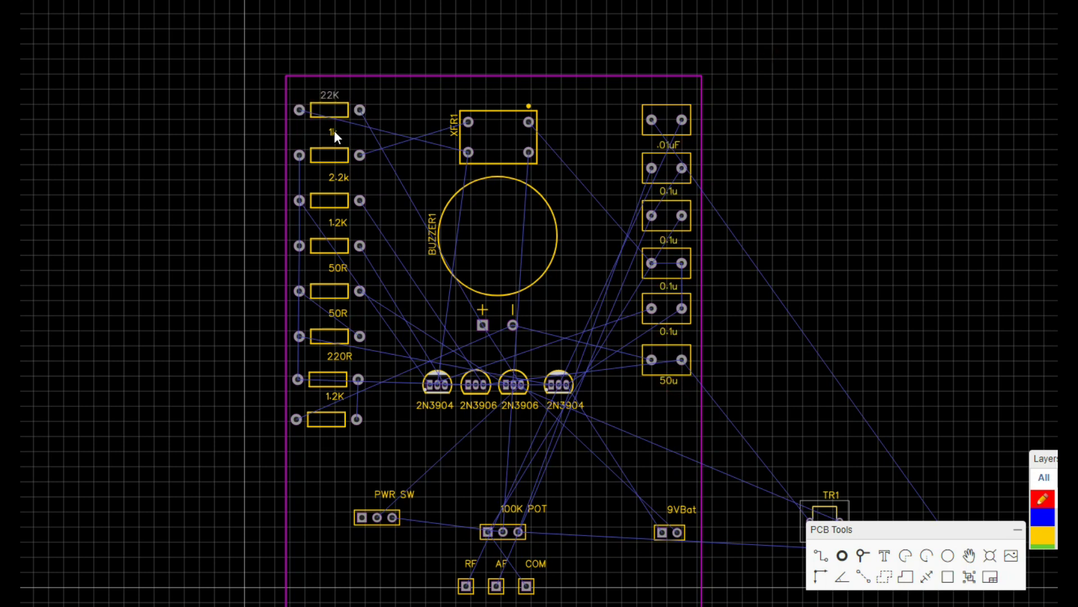
drag(332, 183, 330, 278)
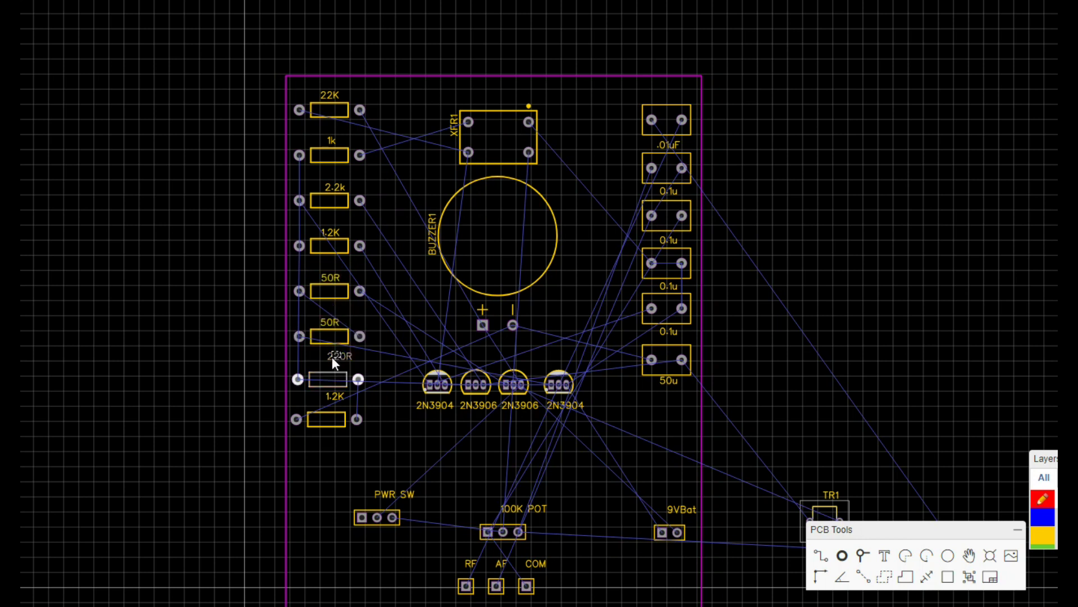
drag(328, 366, 340, 401)
Move diode D1 to the board's top and TR1 inside below the capacitors.
scroll(793, 289, down, 2)
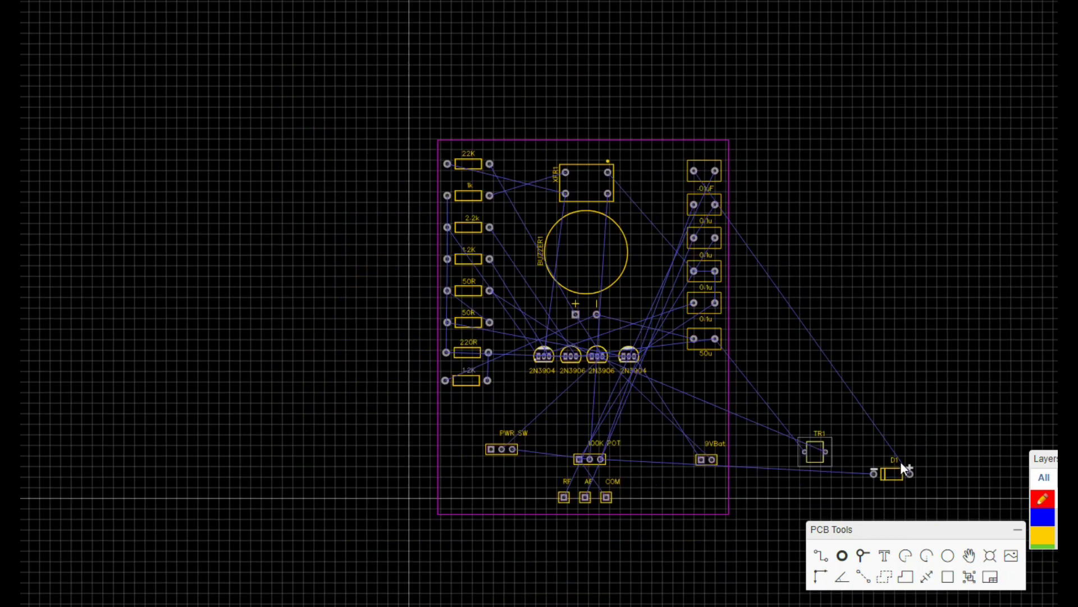
drag(893, 473, 660, 173)
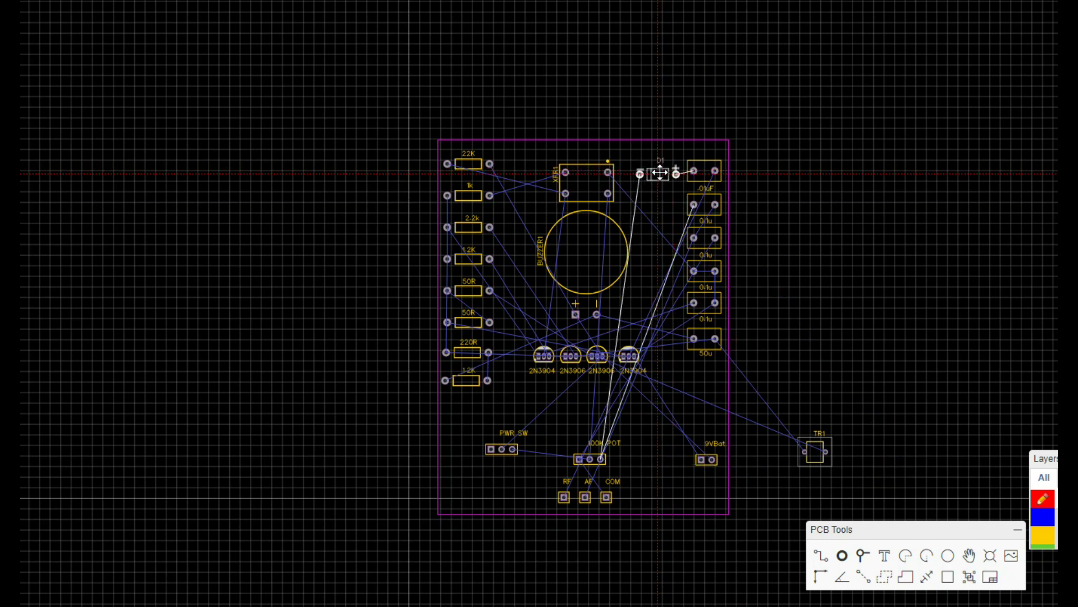
drag(814, 451, 702, 384)
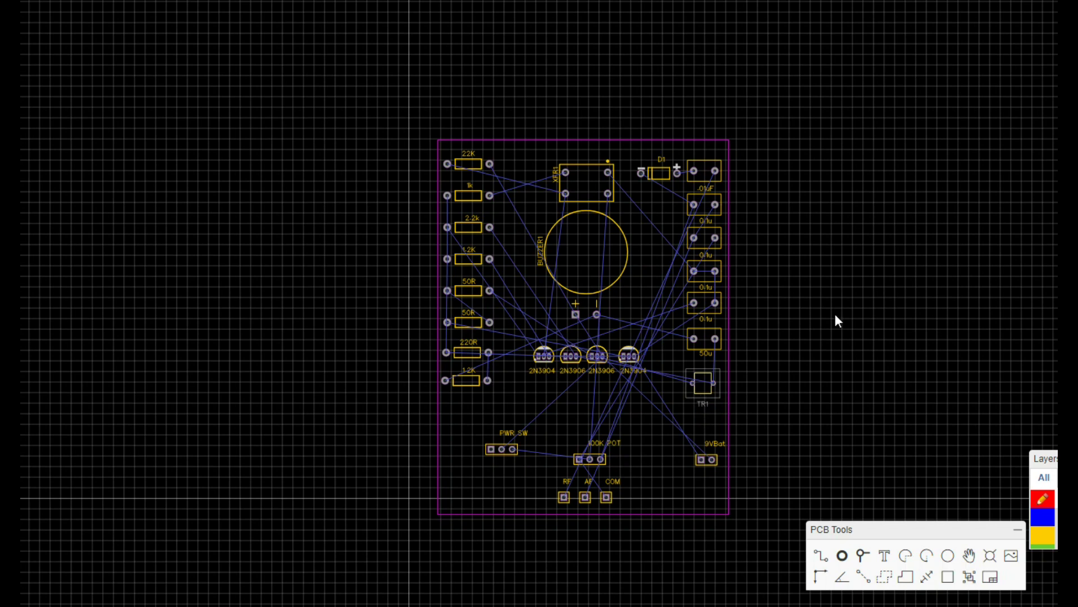
right_drag(835, 320, 729, 284)
Line up the PWR SW, 100K POT and 9VBat footprints in one row.
scroll(729, 284, up, 3)
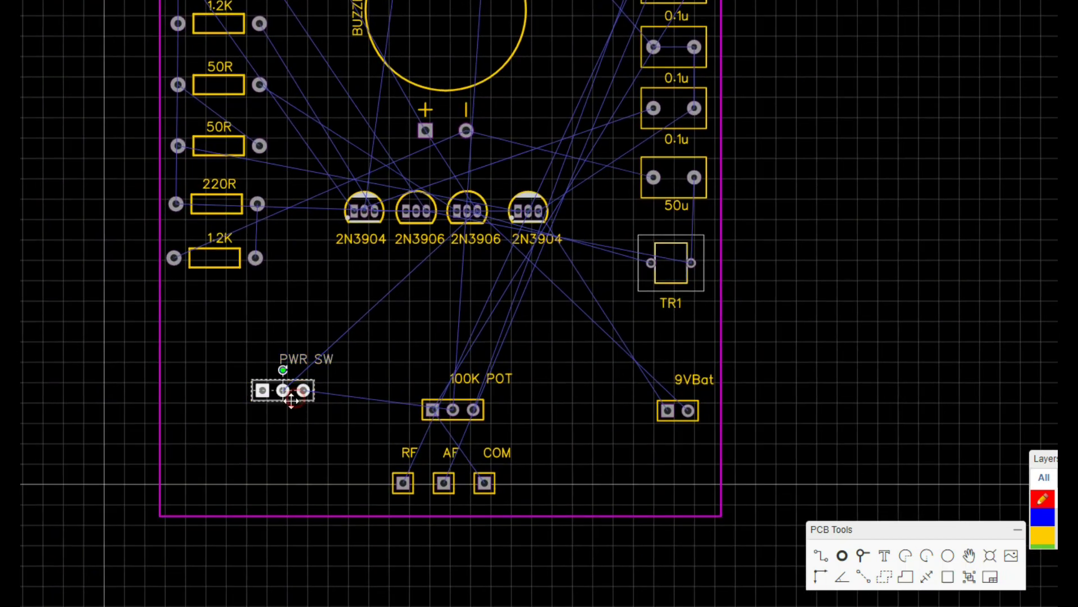
mouse_move(295, 398)
mouse_down()
mouse_move(213, 399)
mouse_move(230, 401)
mouse_up()
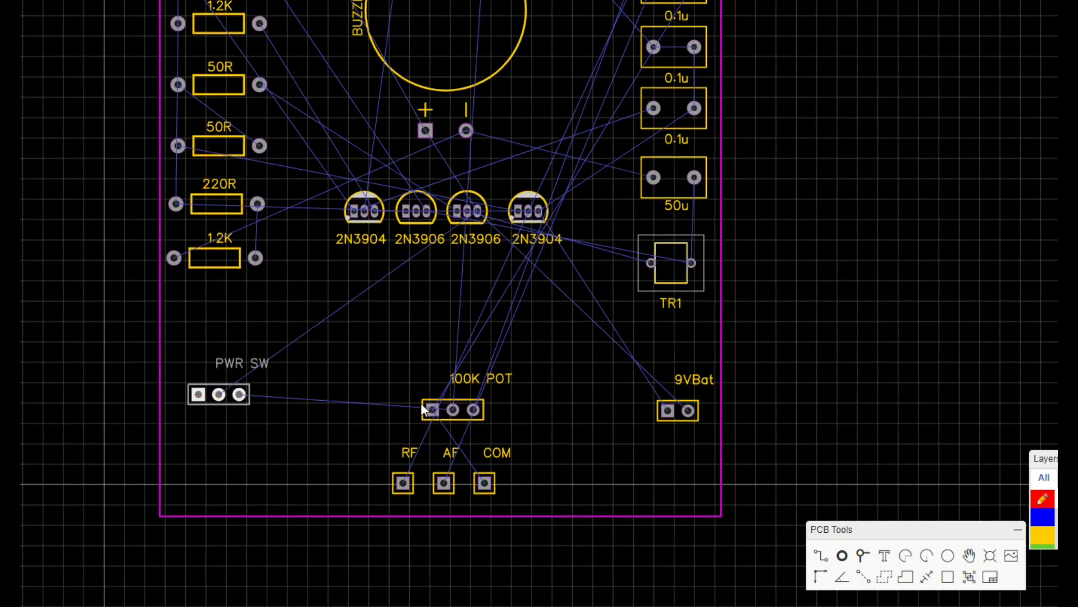
drag(682, 409, 678, 394)
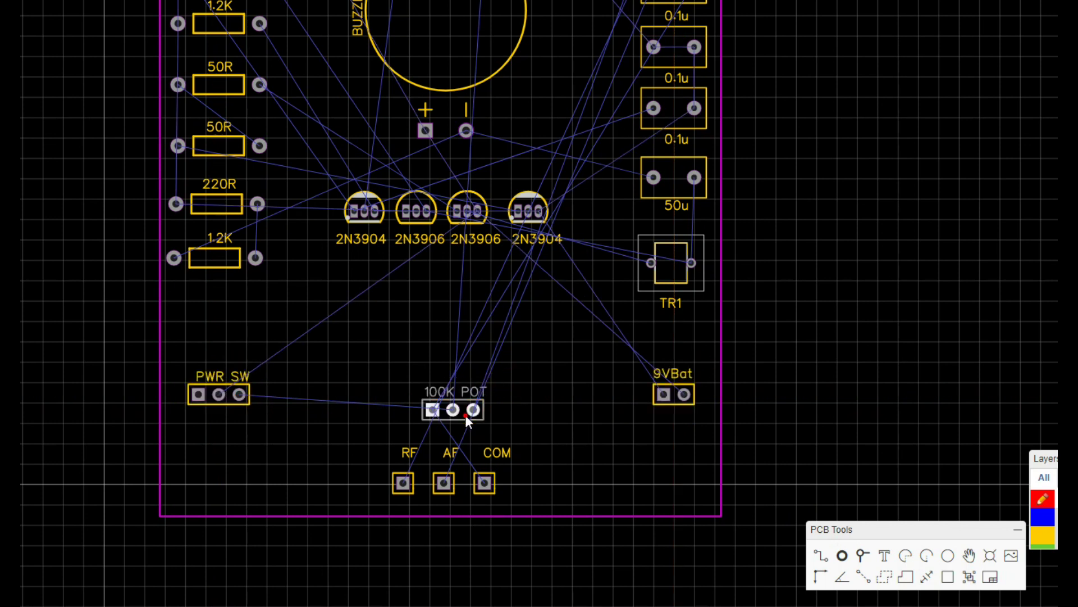
drag(466, 419, 464, 403)
drag(183, 365, 667, 407)
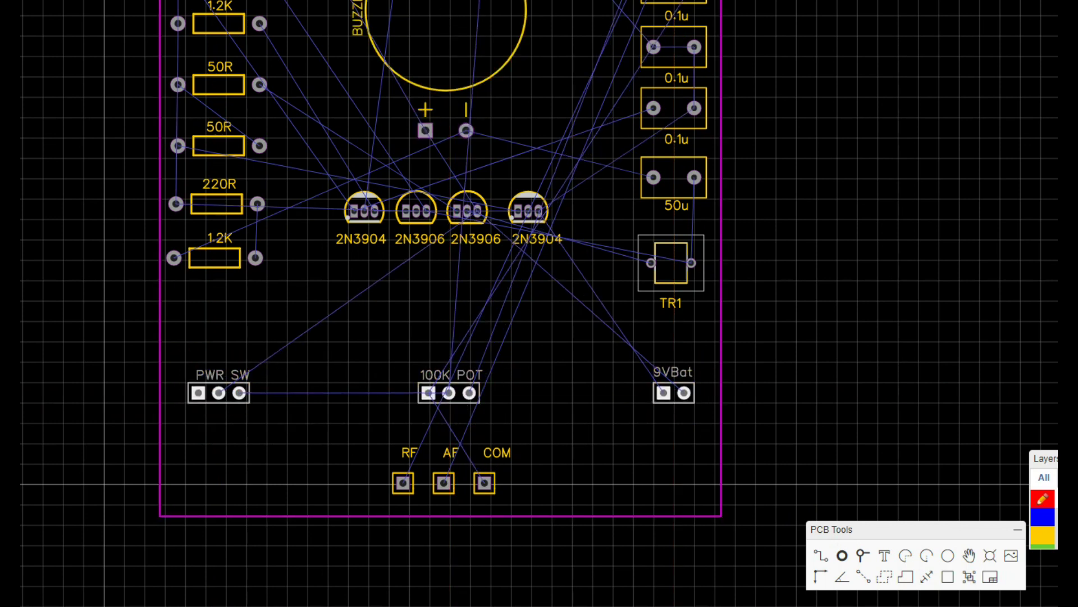
Move the RF, COM and AF pads and their labels to the bottom edge.
drag(402, 482, 213, 478)
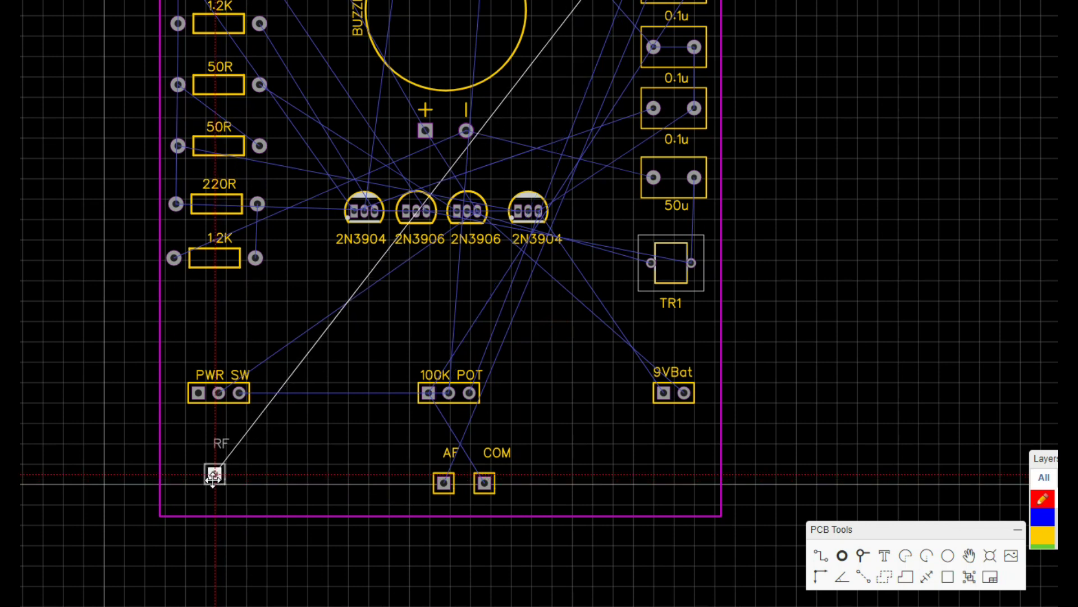
drag(444, 482, 677, 455)
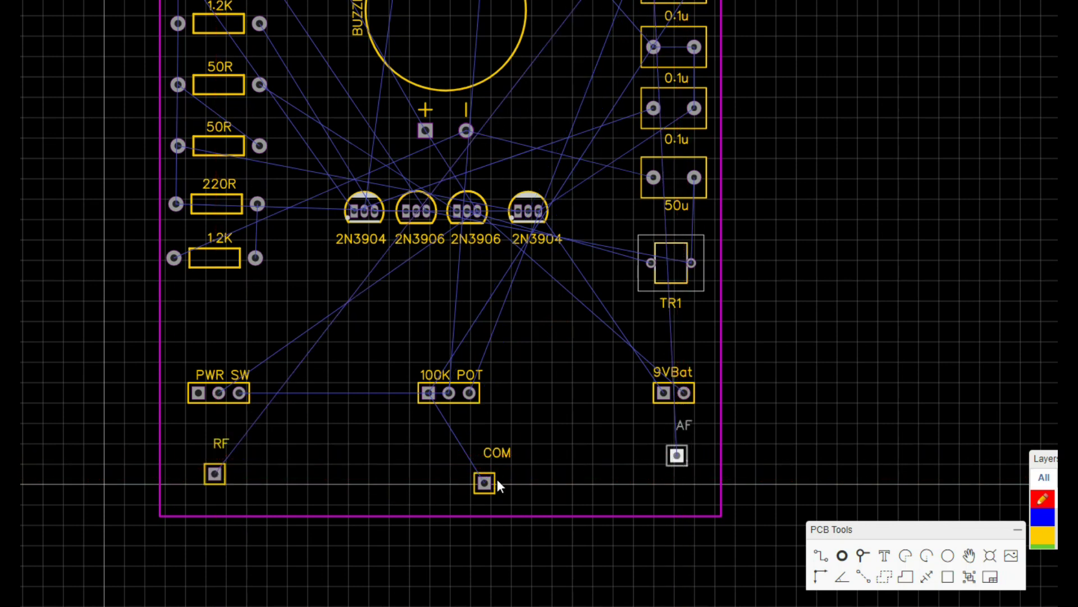
drag(485, 483, 442, 473)
drag(679, 456, 679, 474)
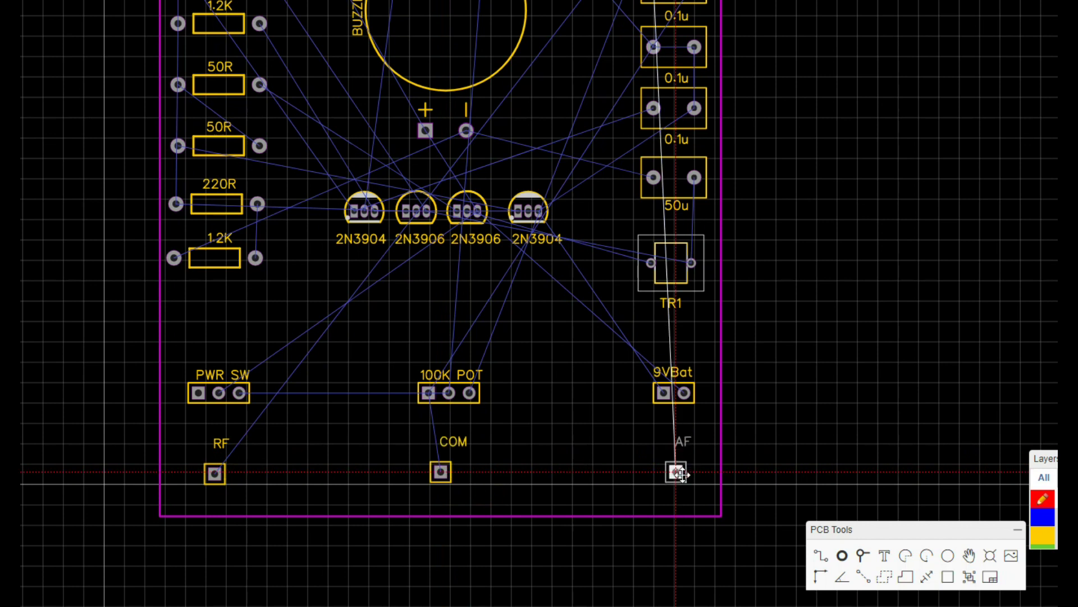
drag(218, 445, 216, 454)
drag(457, 444, 445, 492)
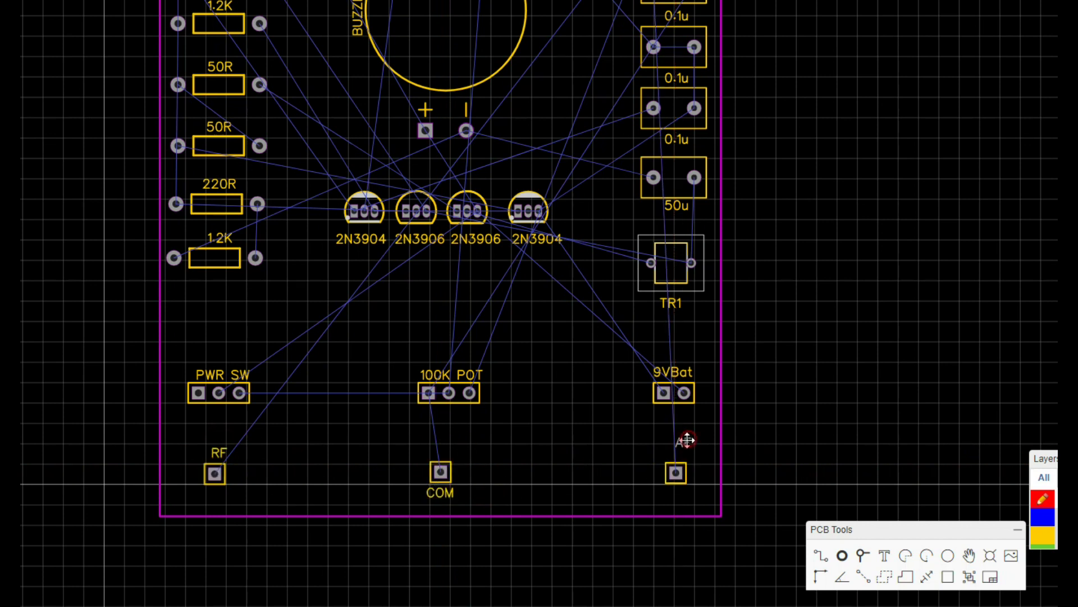
drag(688, 440, 684, 449)
Enlarge the RF, COM and AF pads and holes for banana jacks, then preview in 3D.
drag(202, 436, 703, 518)
shift+click(432, 7)
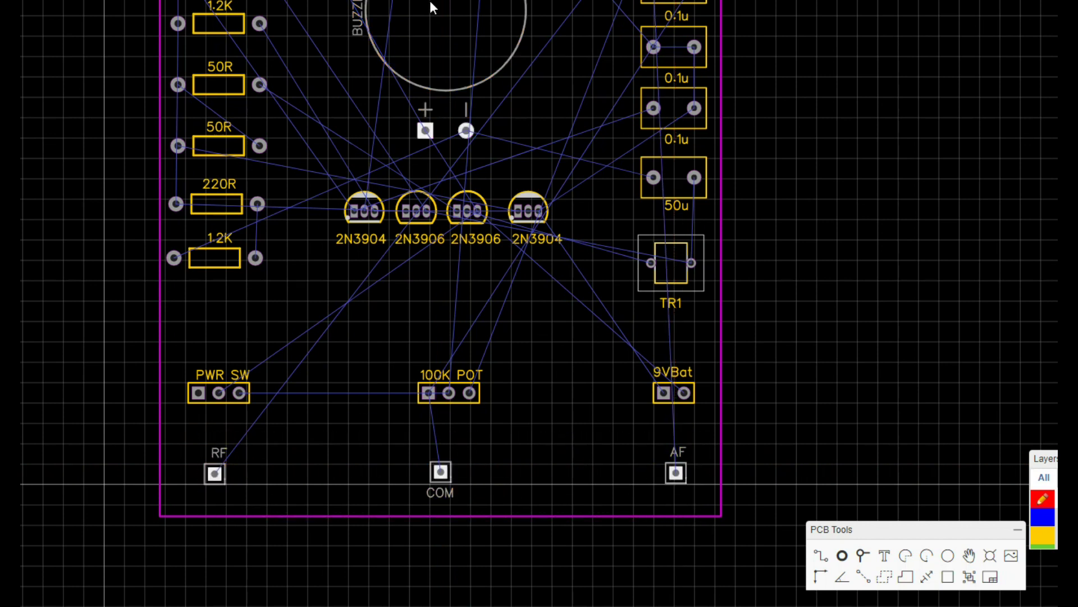
click(405, 336)
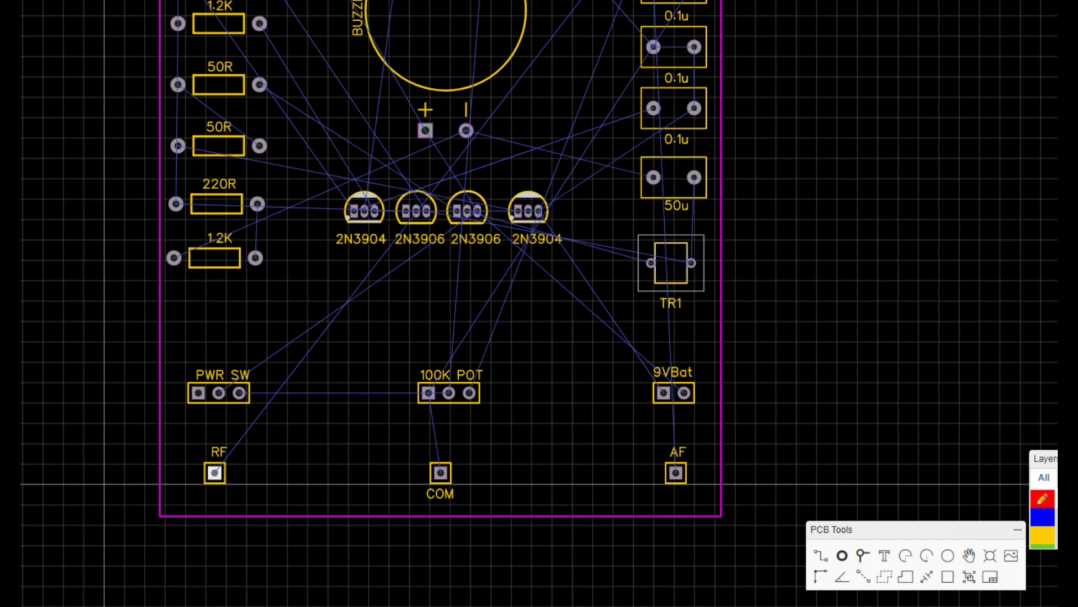
click(214, 472)
click(365, 469)
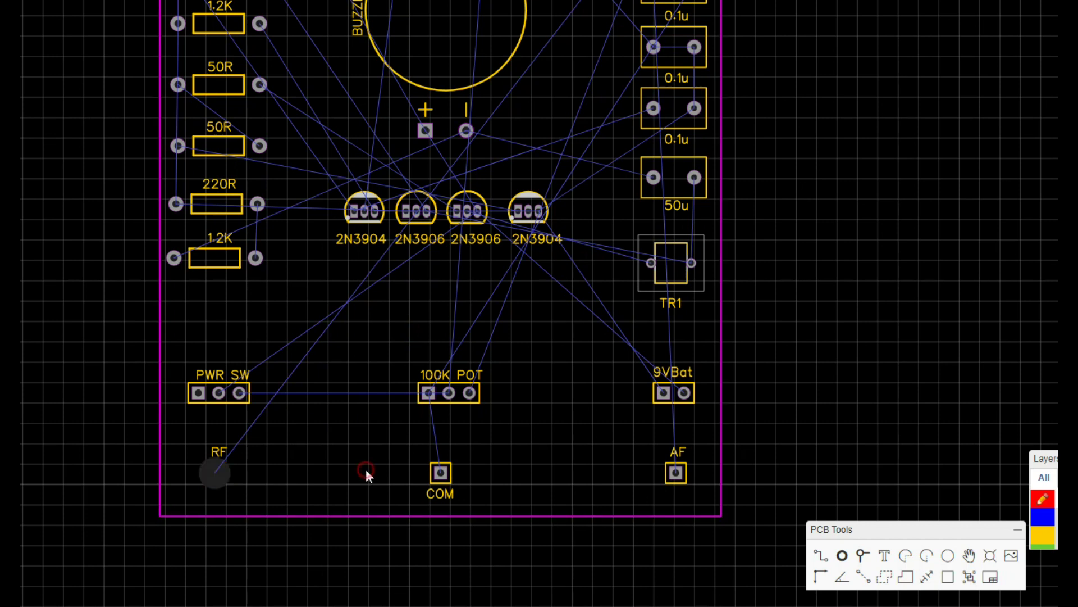
click(441, 474)
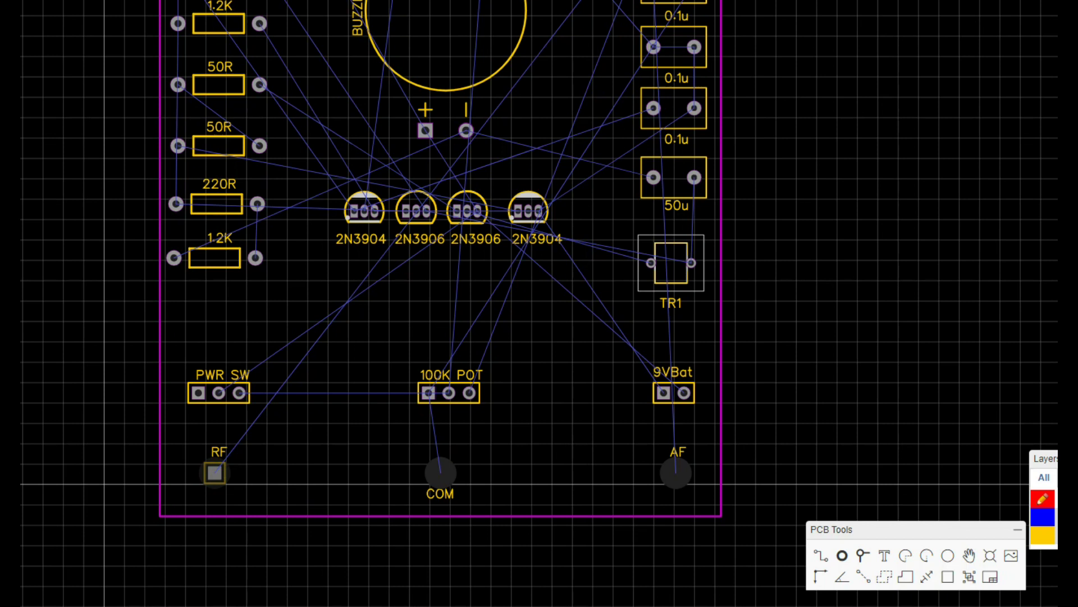
click(214, 473)
click(447, 478)
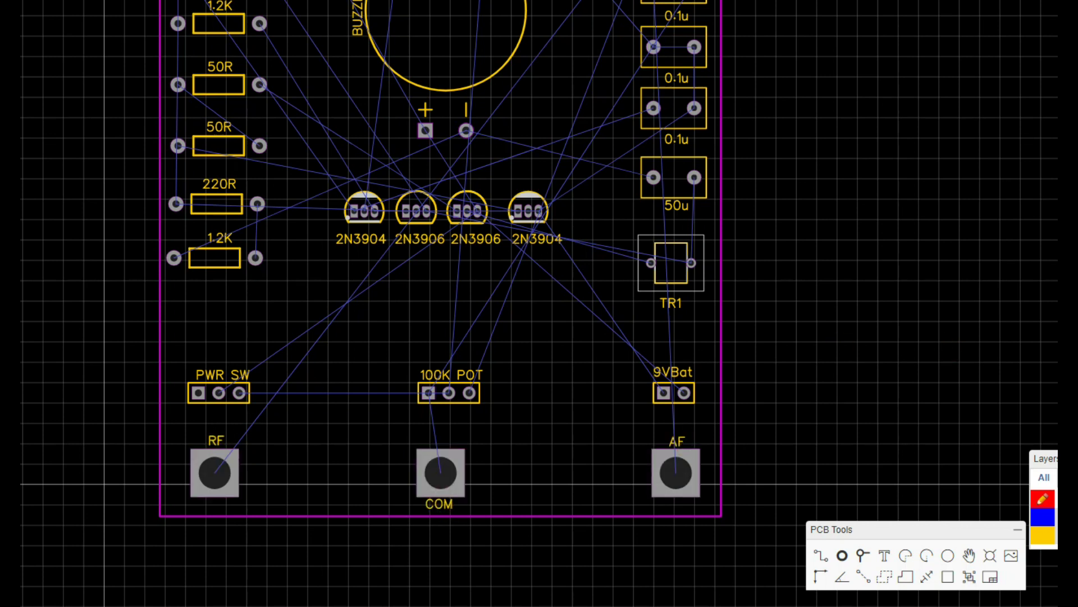
key(alt+3)
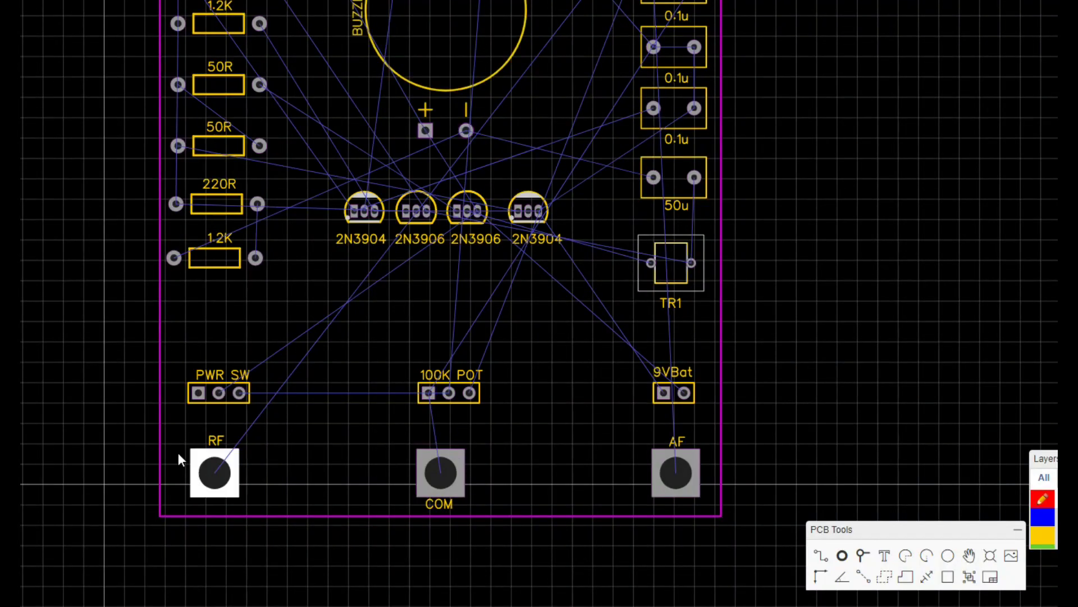
Distribute the RF, COM and AF pads evenly along the bottom, nudging RF slightly left.
drag(178, 431, 697, 510)
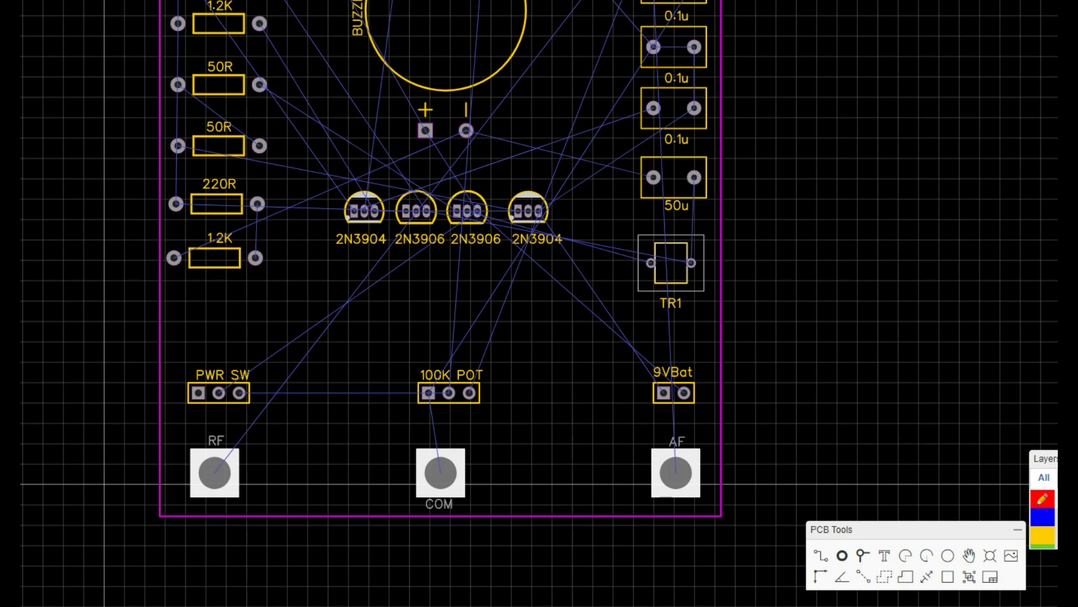
drag(177, 444, 706, 511)
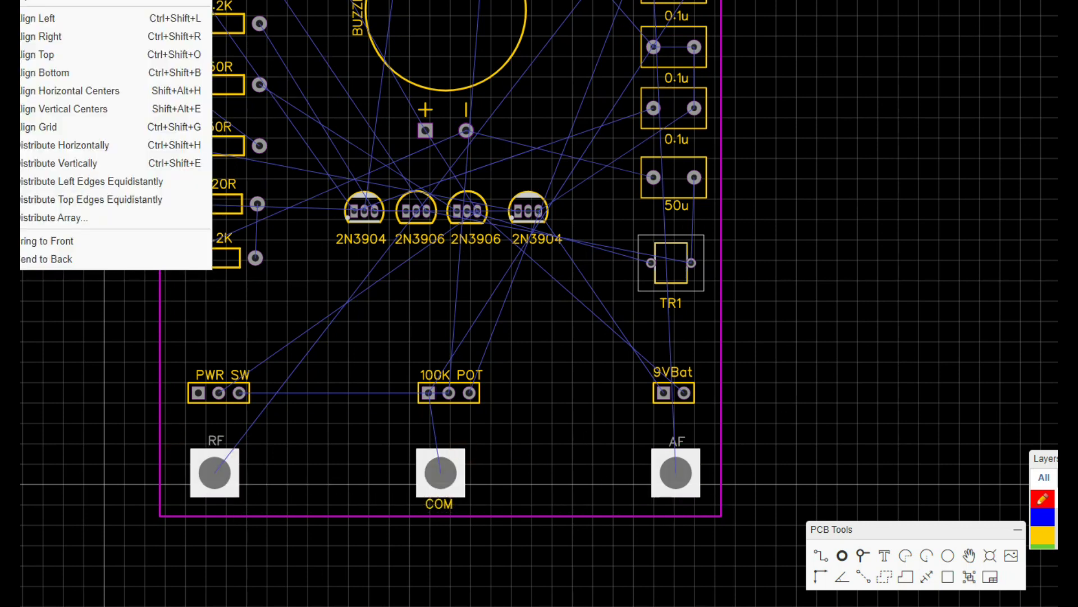
click(39, 145)
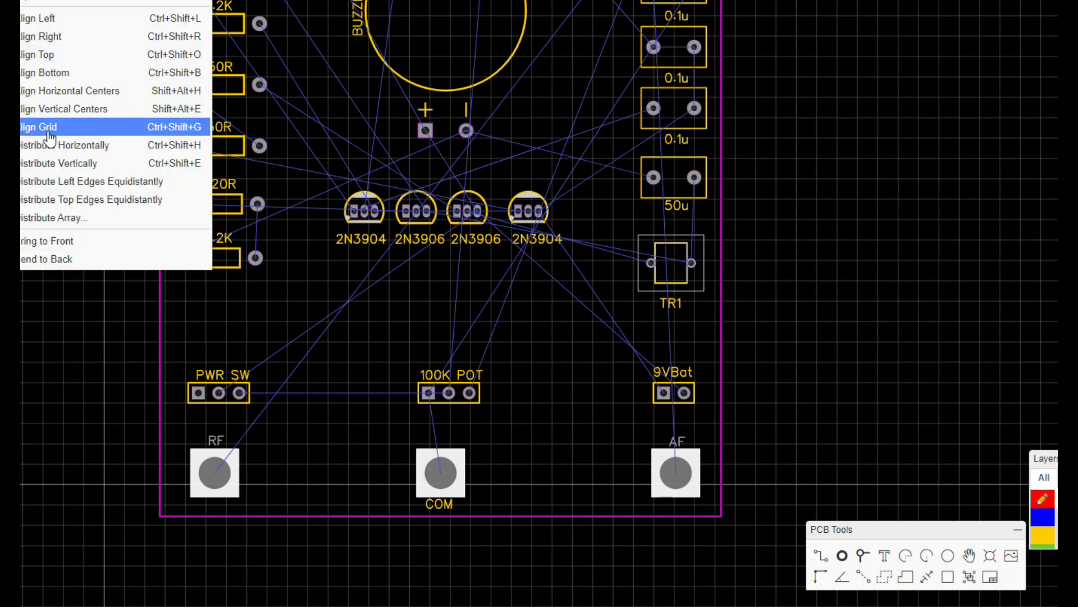
click(53, 218)
click(625, 443)
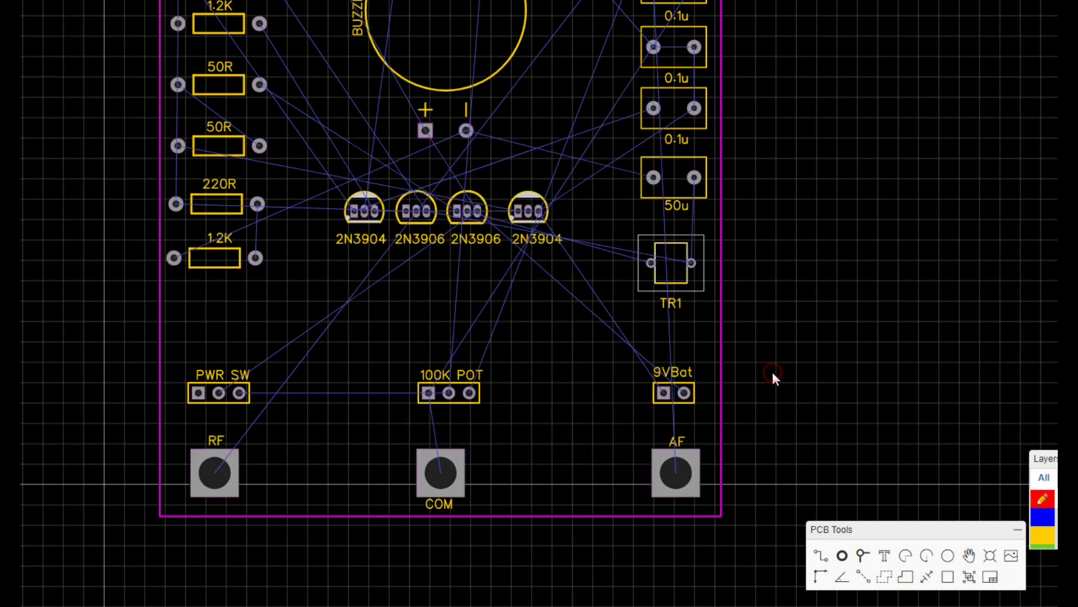
drag(234, 477, 225, 481)
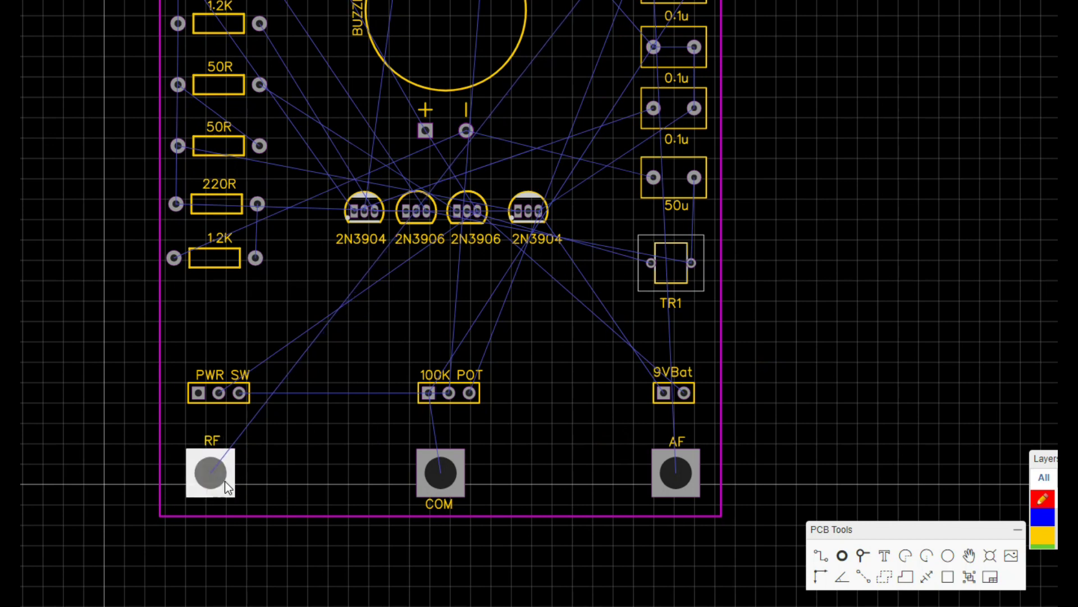
Add a GND copper pour on the bottom layer covering the whole board.
scroll(53, 451, down, 2)
scroll(53, 451, down, 2)
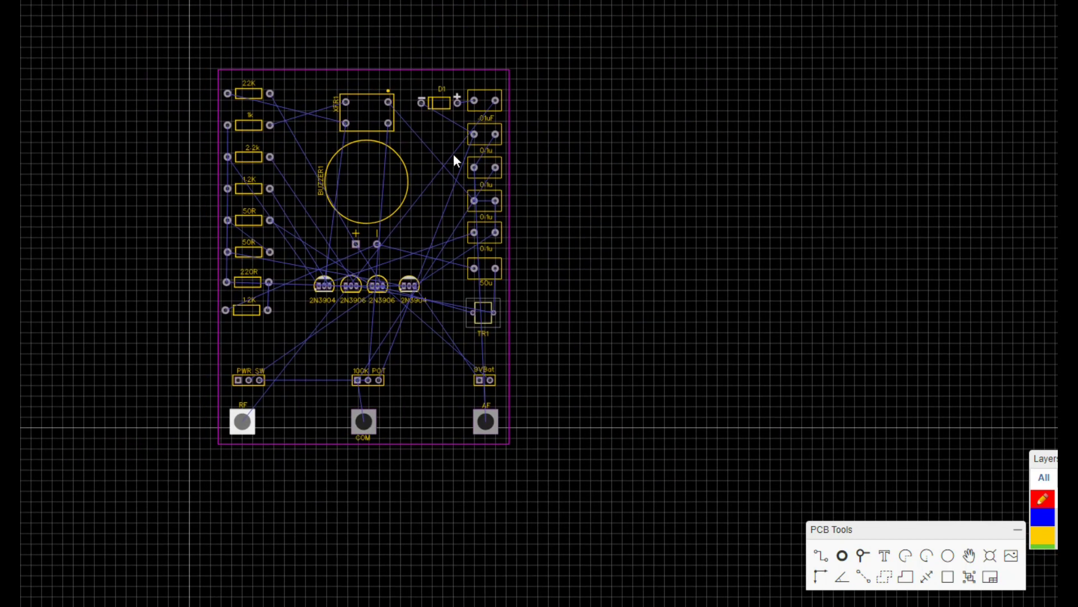
click(360, 188)
click(373, 389)
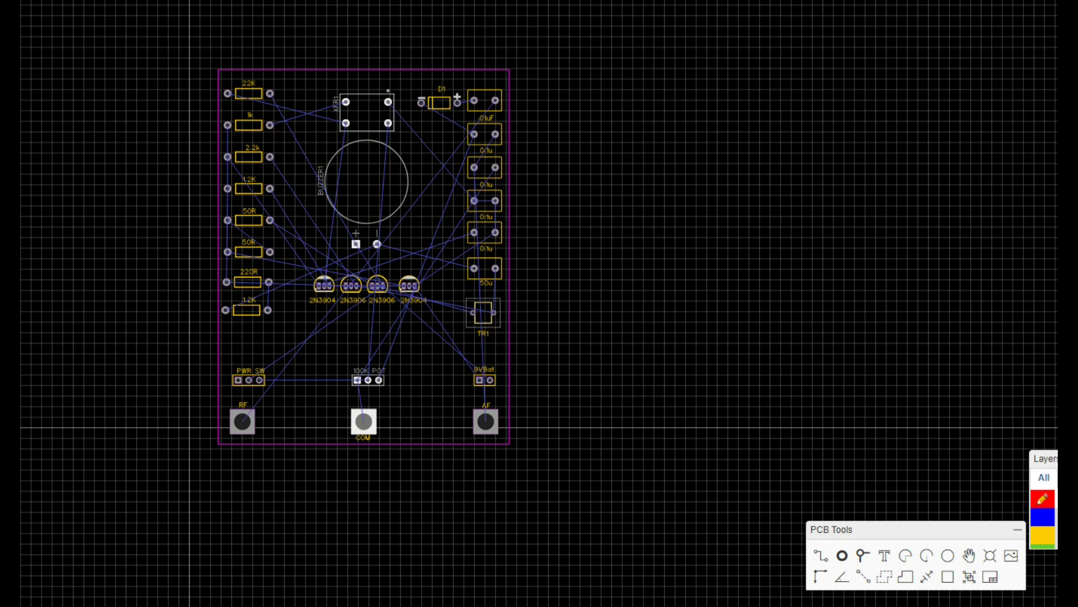
click(620, 176)
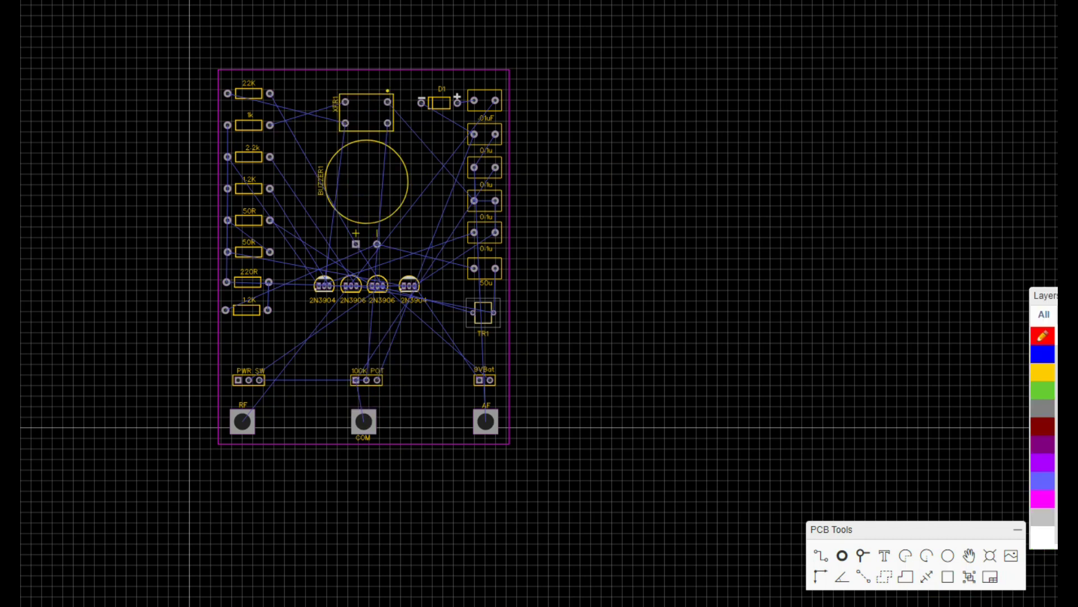
click(1043, 353)
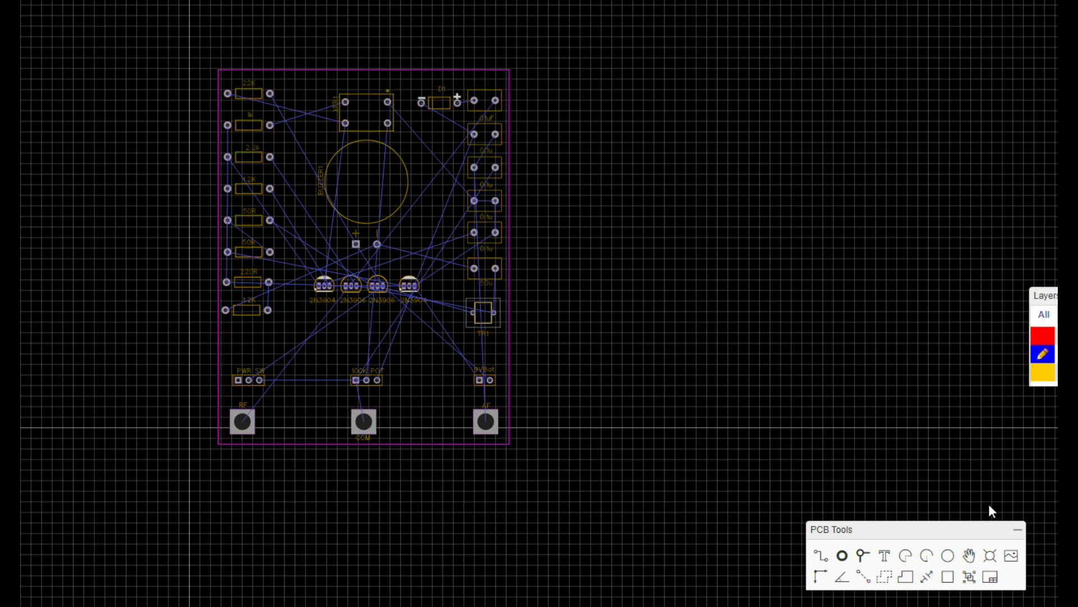
click(884, 577)
click(534, 189)
click(503, 437)
double_click(505, 85)
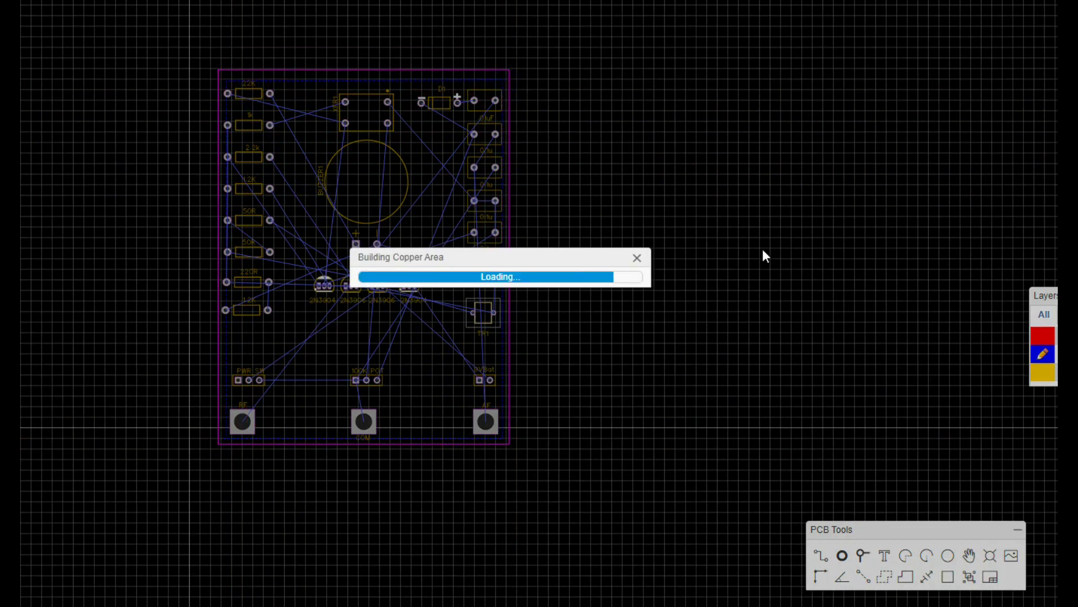
Import the logo image onto the silkscreen layer inside the buzzer circle.
click(1043, 336)
click(1011, 555)
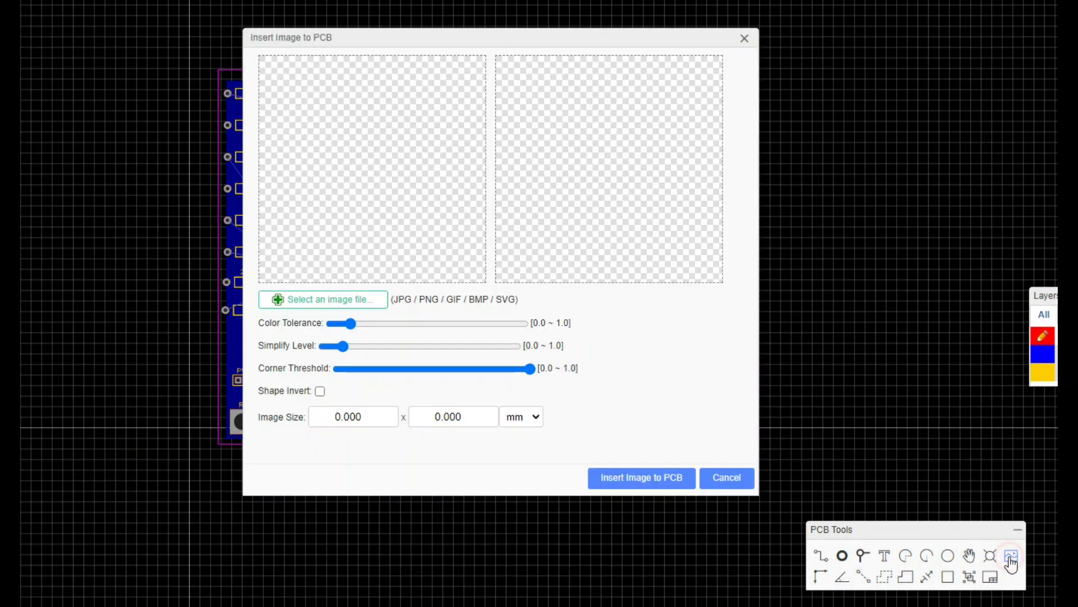
click(365, 306)
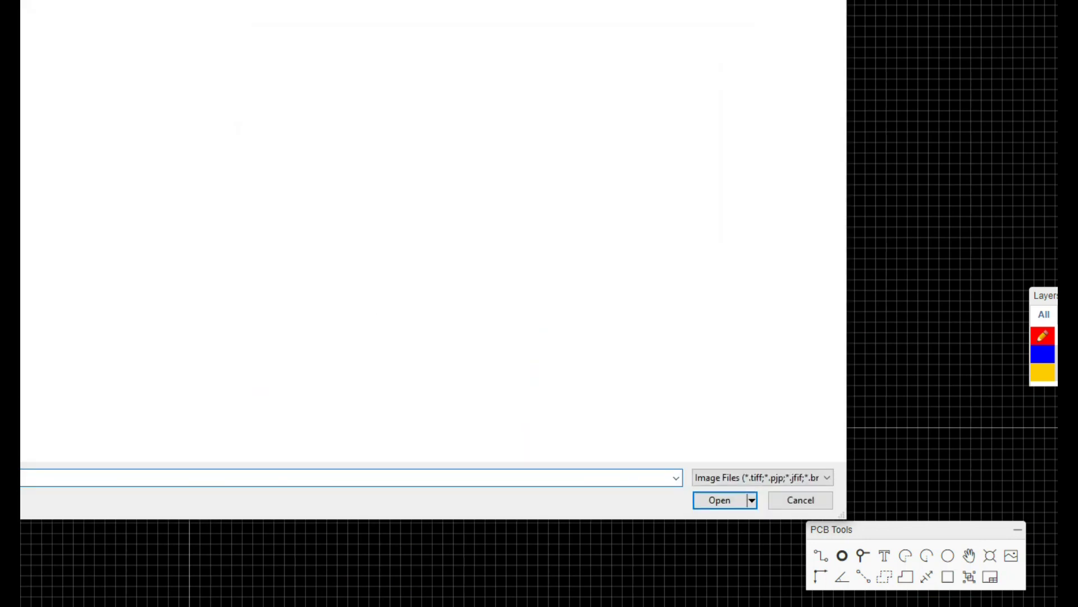
double_click(169, 162)
text(5)
click(641, 479)
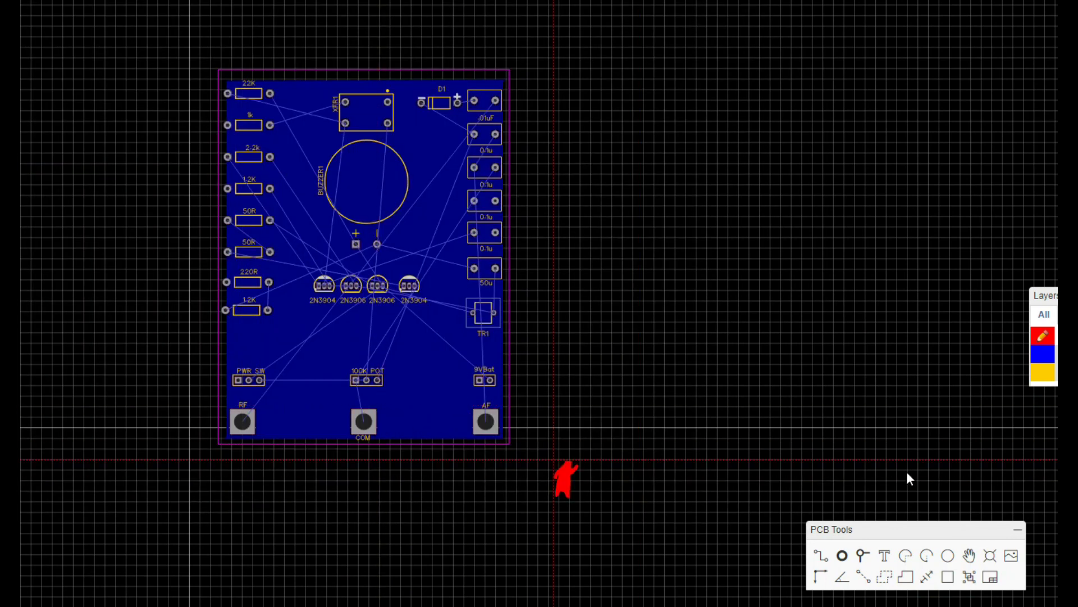
click(1043, 373)
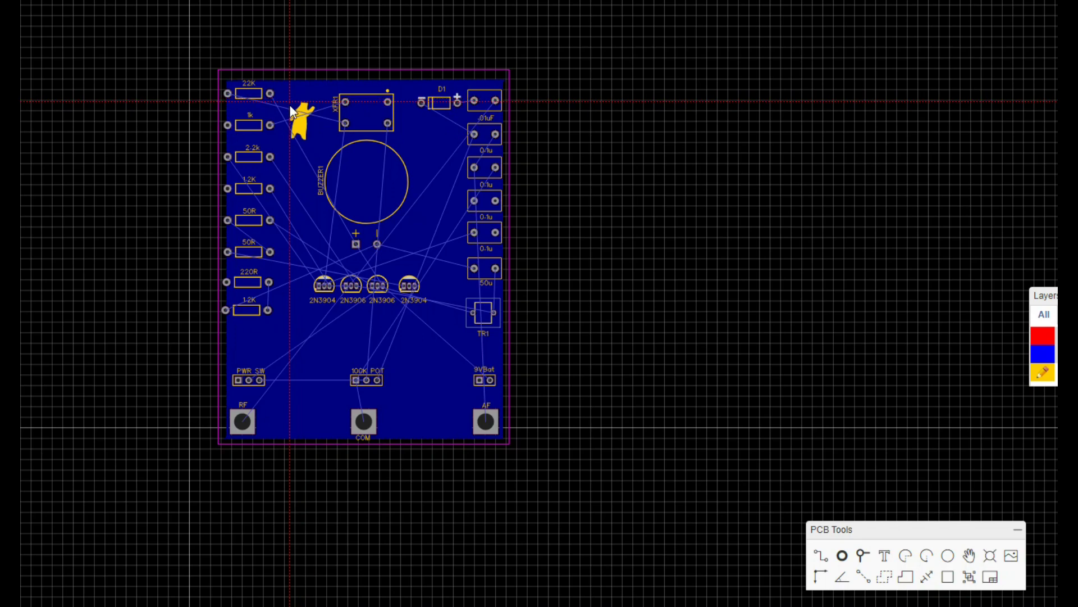
click(351, 165)
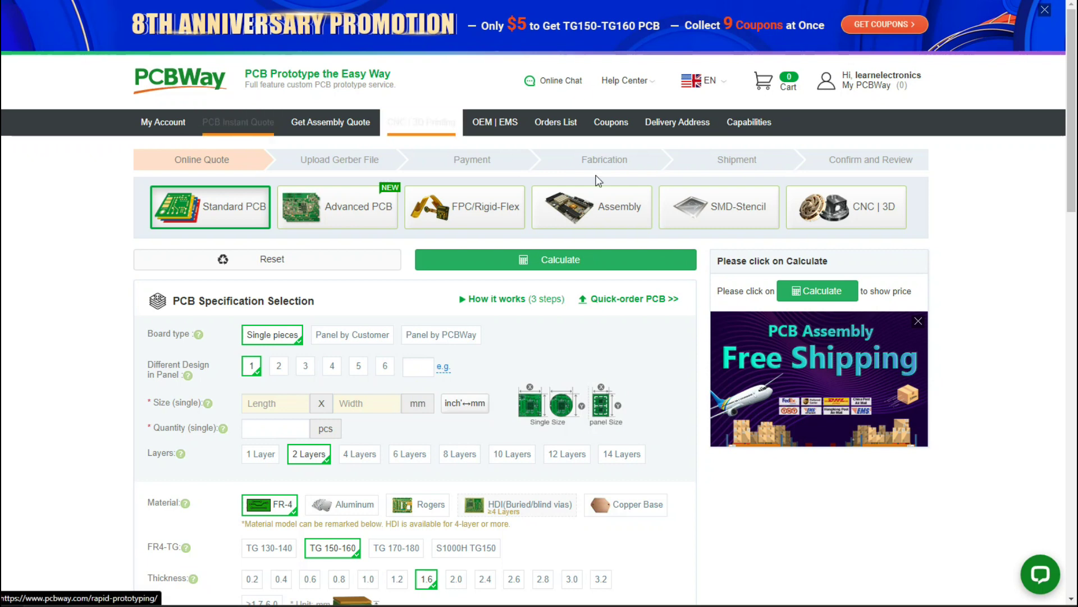
Upload Gerber_PCB_signal tracer.zip from Downloads to PCBWay's instant quote.
click(652, 300)
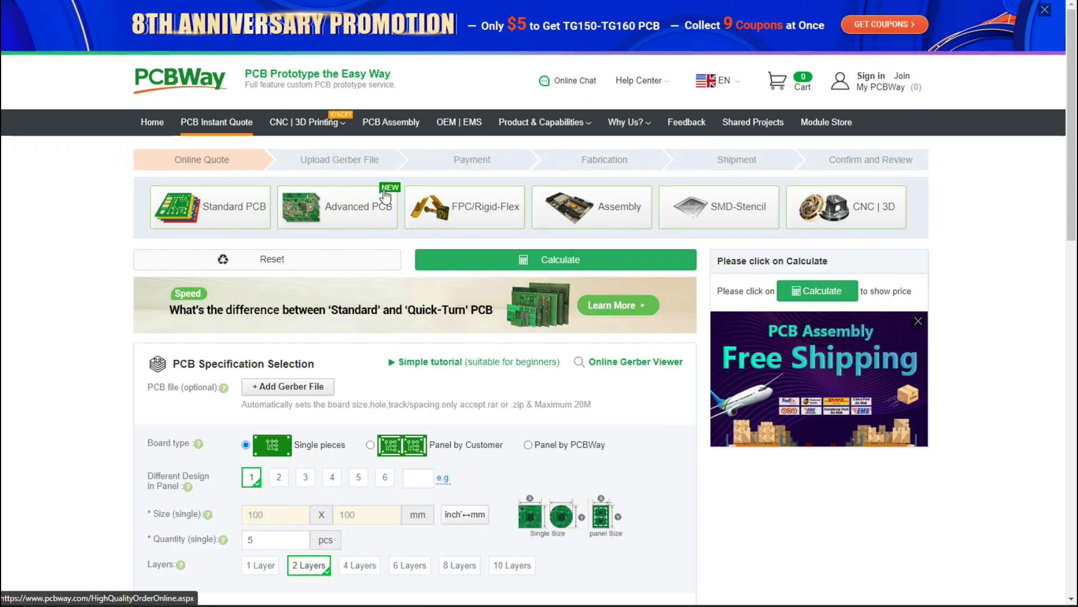
click(273, 386)
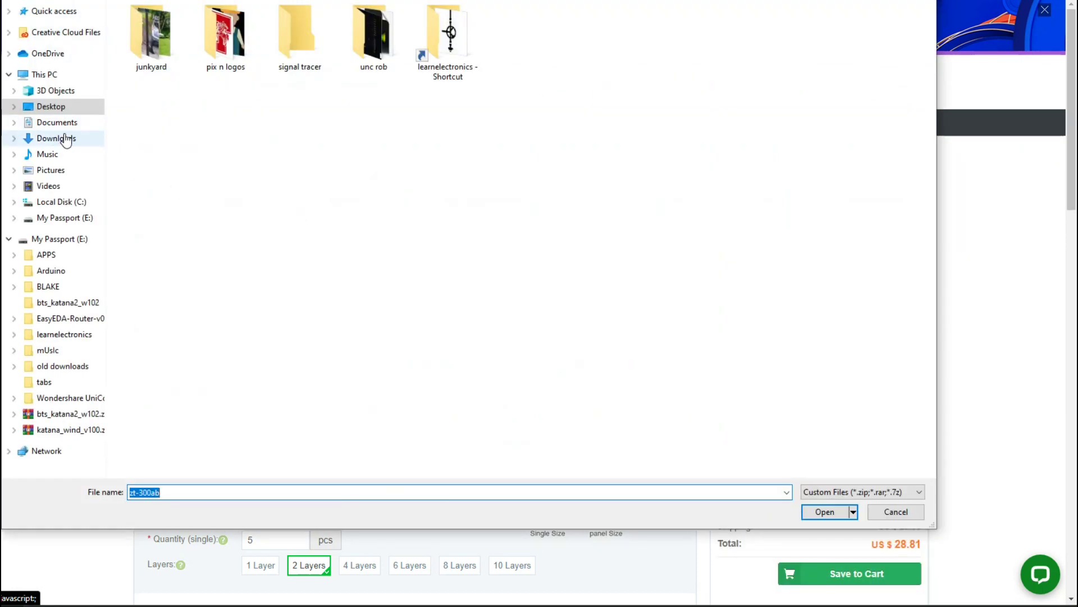
click(63, 140)
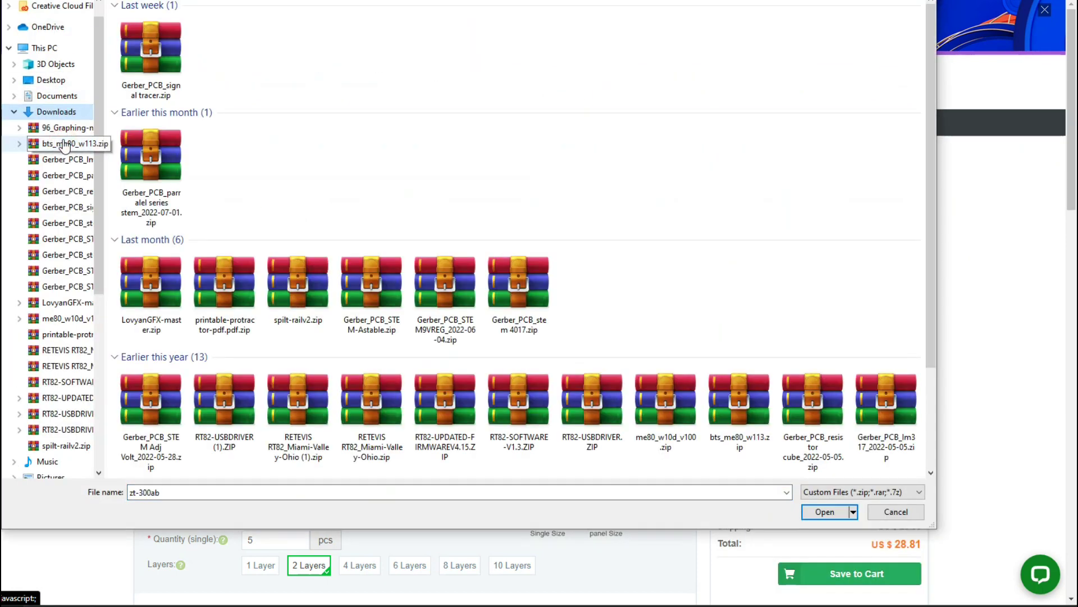
double_click(150, 56)
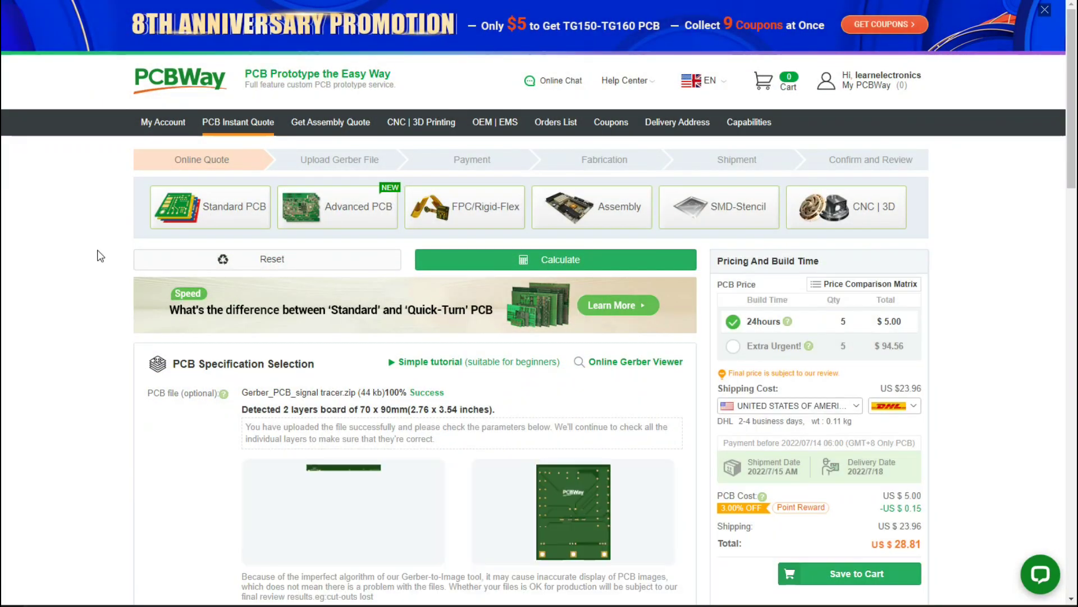
Set the quantity to 10 boards with green solder mask.
scroll(100, 255, down, 2)
scroll(100, 256, down, 1)
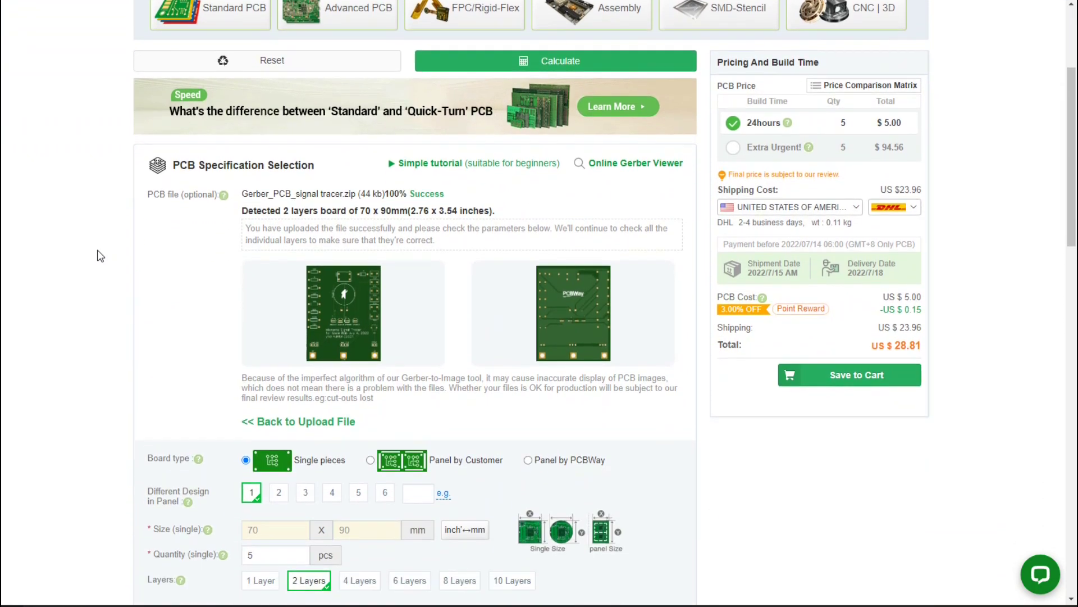
scroll(100, 255, down, 2)
scroll(100, 255, down, 1)
scroll(100, 256, down, 1)
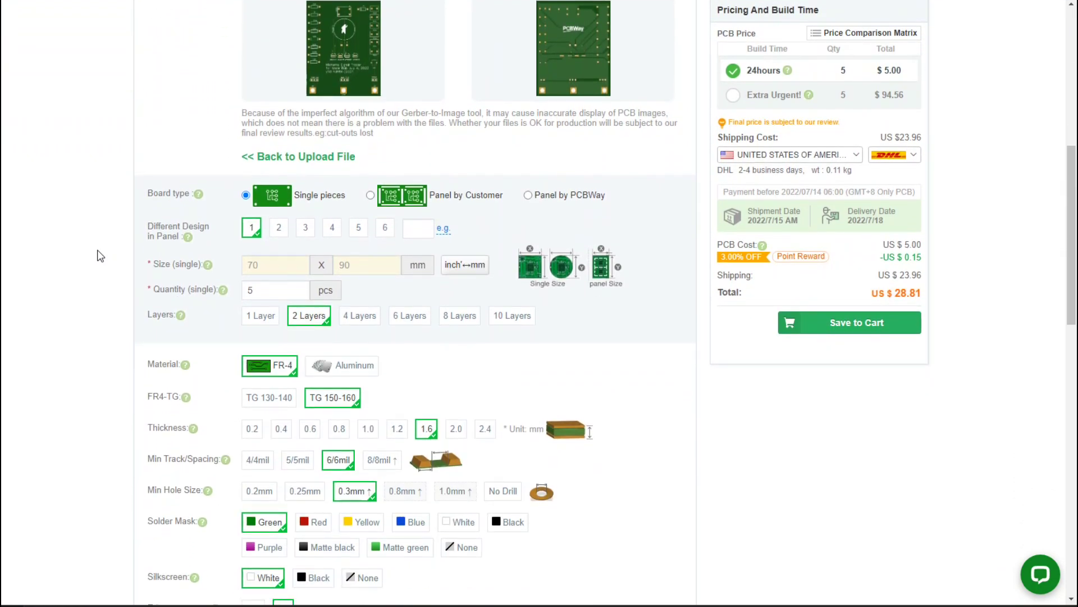
click(293, 289)
click(301, 310)
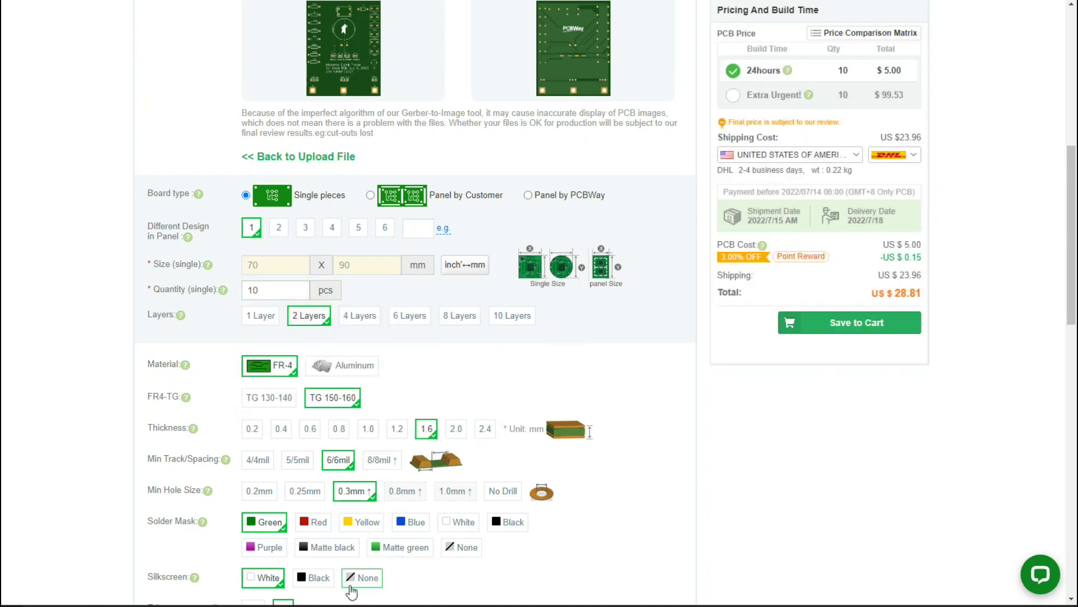
click(251, 525)
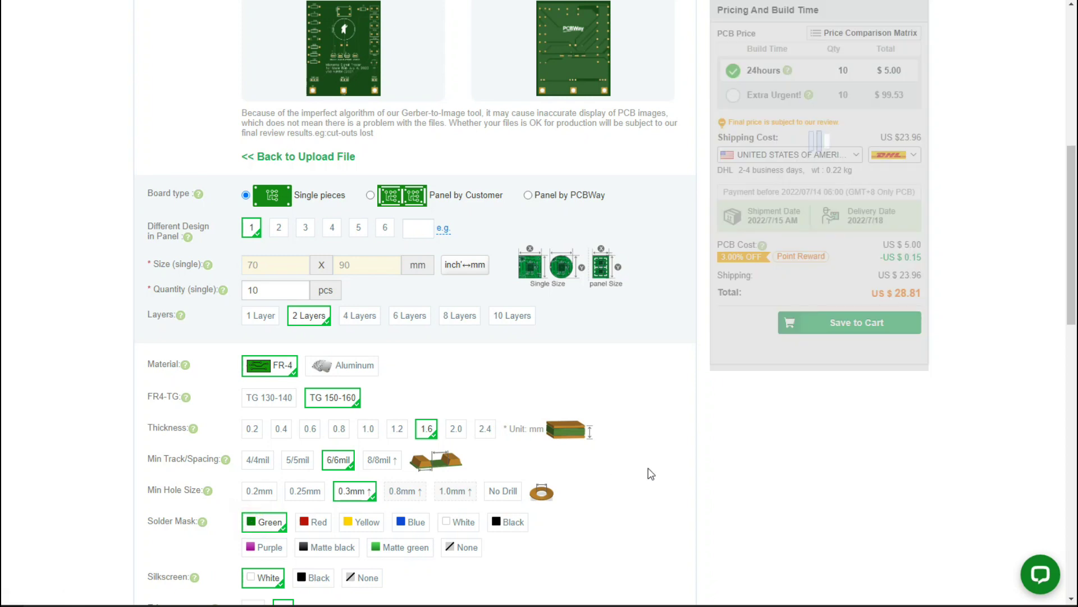
Consent to HASL being swapped for ENIG and review the US$28.81 total.
scroll(649, 472, down, 2)
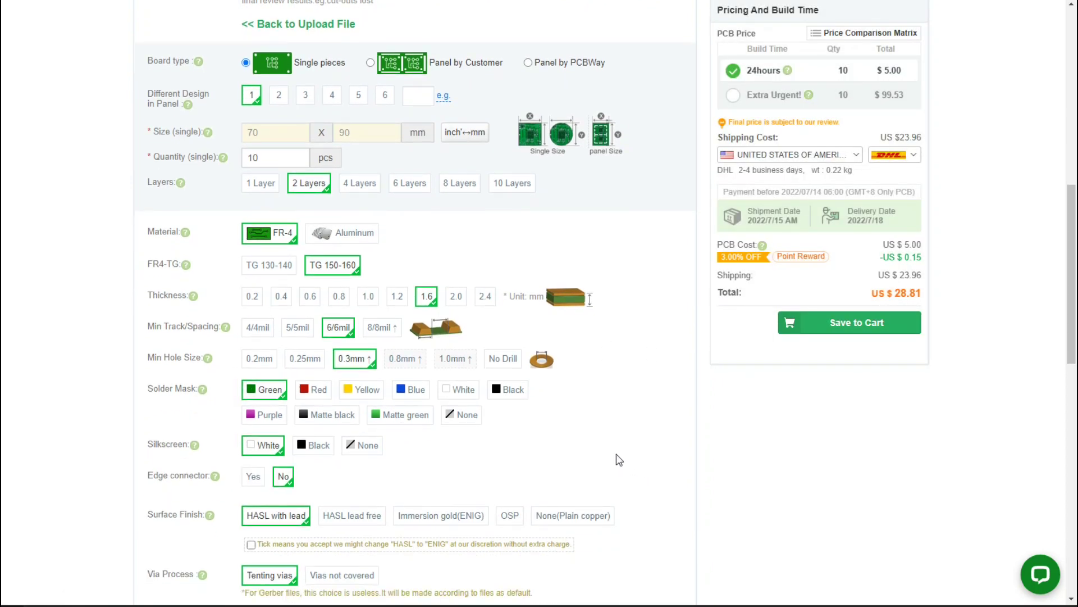
scroll(618, 459, down, 2)
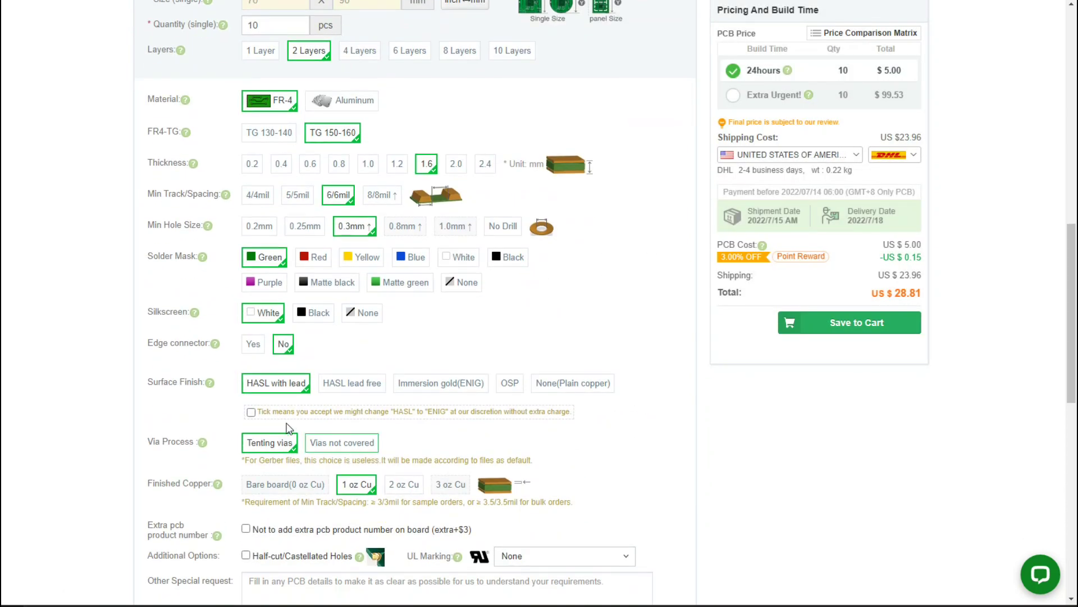
click(251, 412)
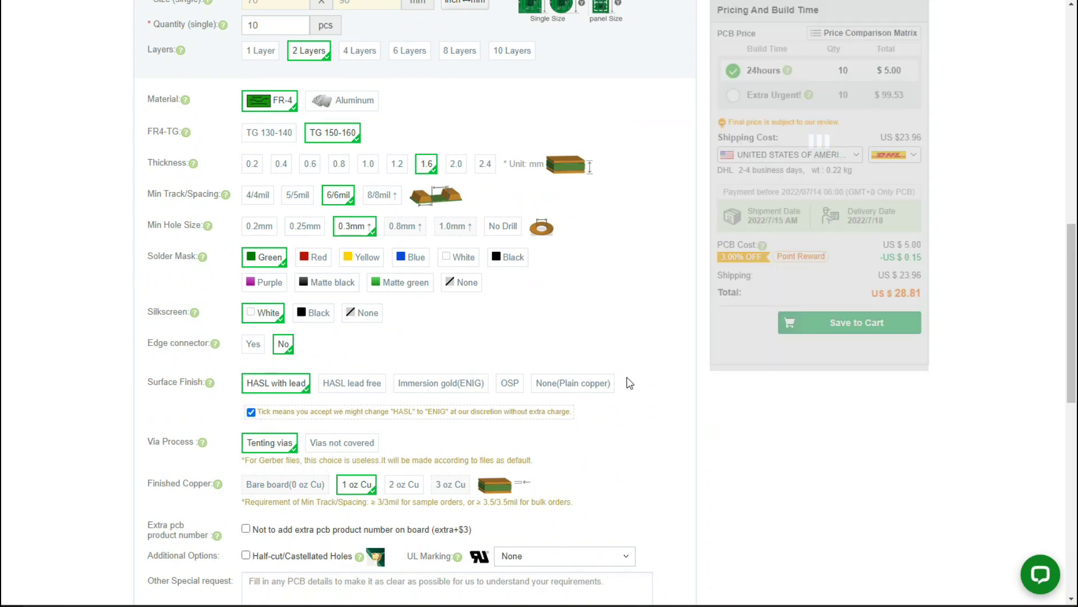
scroll(630, 382, down, 2)
scroll(629, 383, down, 1)
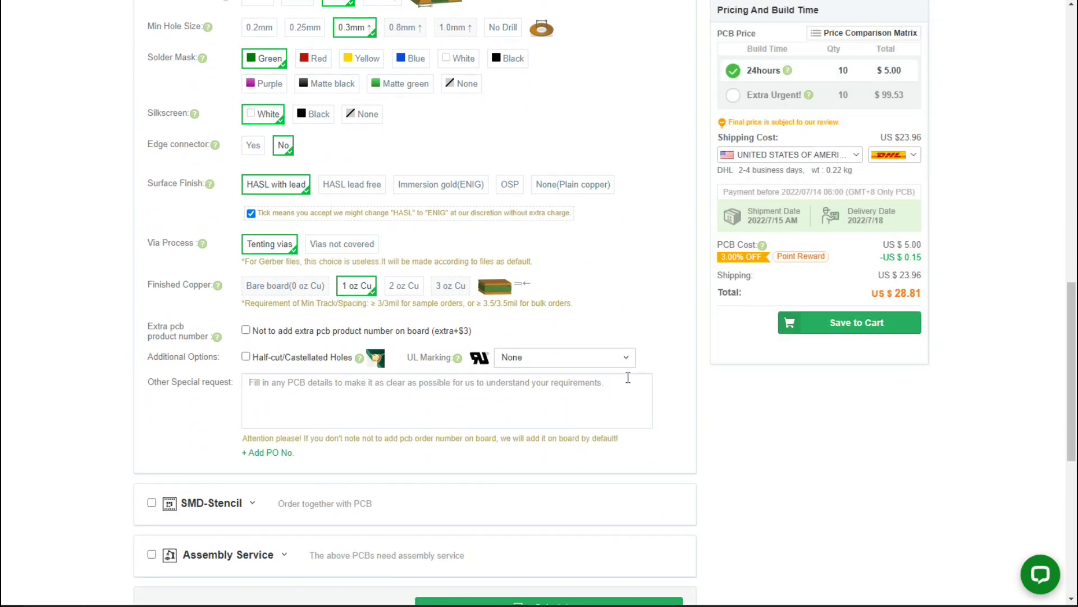
scroll(628, 378, up, 1)
scroll(628, 377, up, 2)
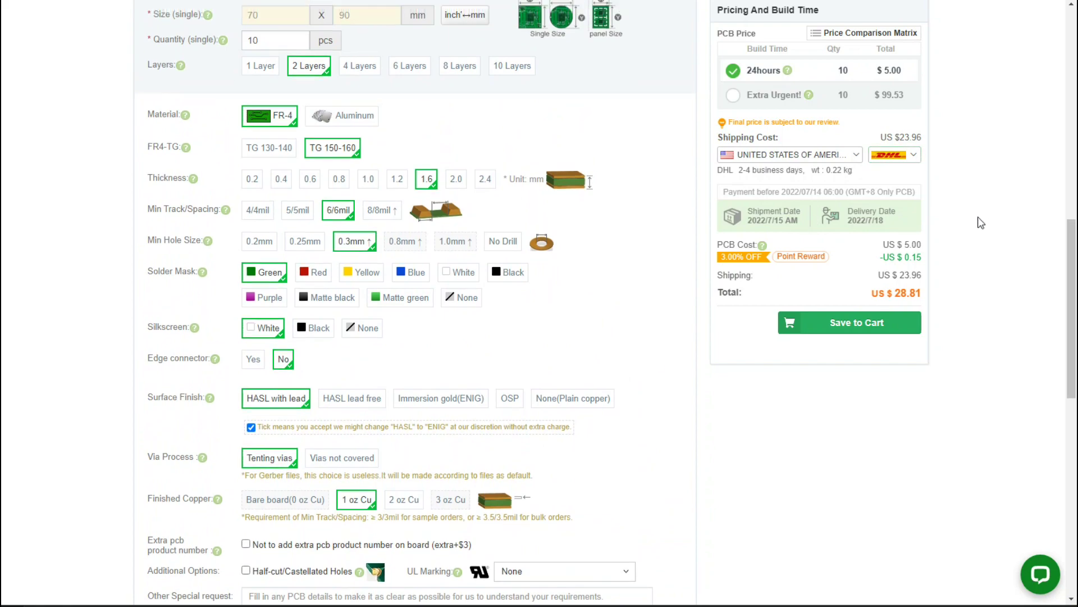
scroll(977, 221, up, 5)
scroll(977, 221, up, 6)
scroll(980, 223, down, 2)
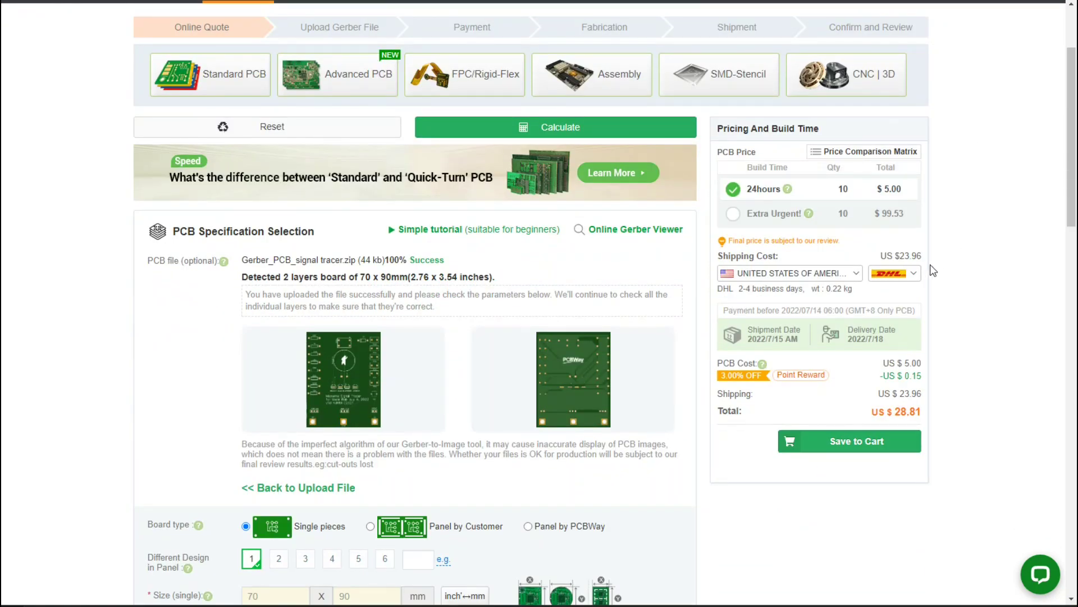
Change shipping to USPS at US$11.86, making the total US$16.71.
click(917, 272)
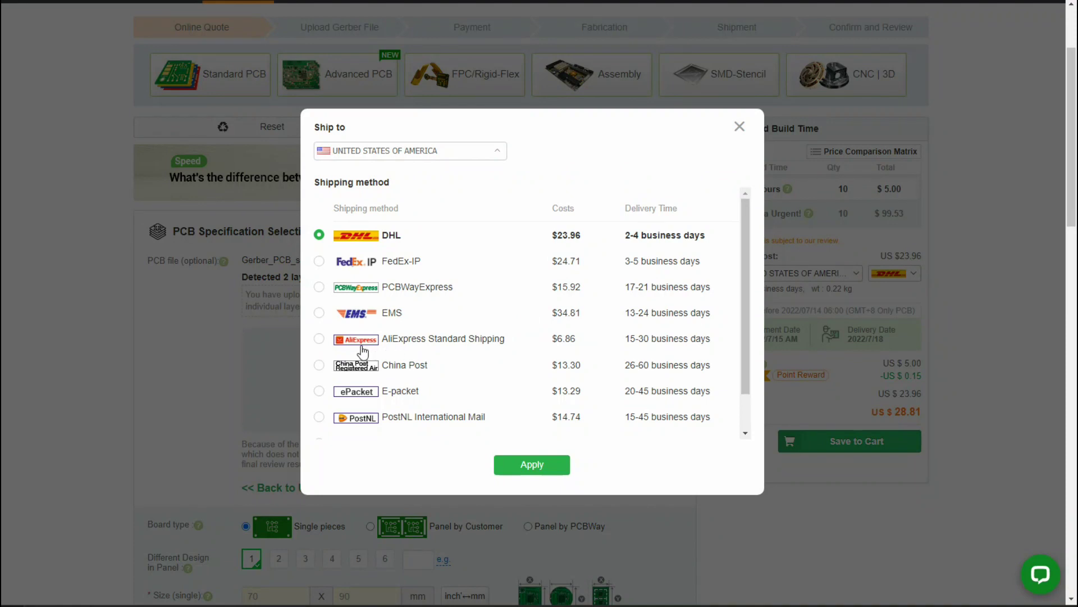
scroll(337, 371, down, 1)
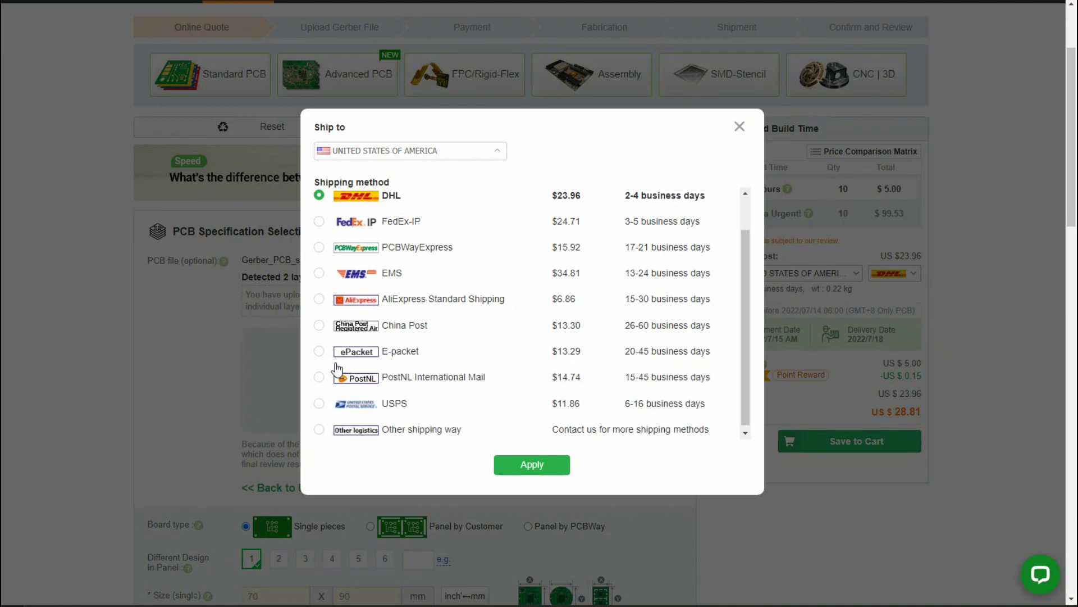
click(319, 400)
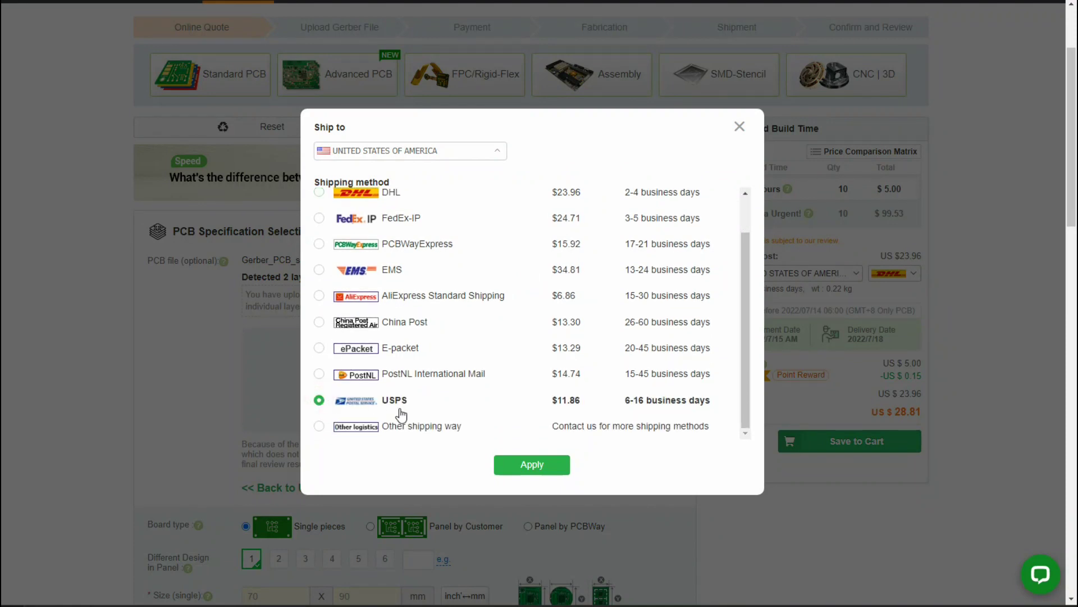
click(535, 466)
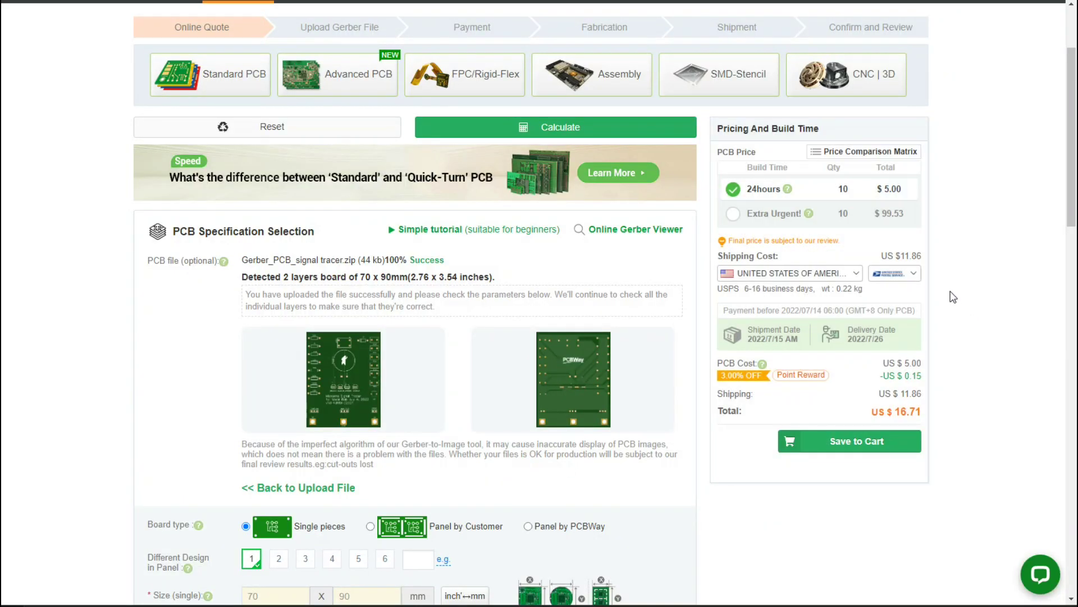